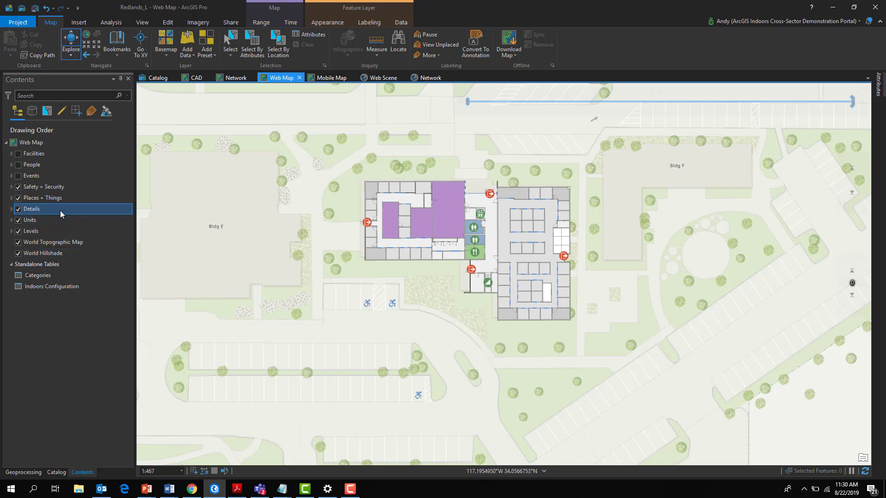
# Step: Open the Places + Things attribute table and examine the Image, Floor Plan PDF and Embeded Video fields of the L1Kitchen record
pyautogui.click(65, 199)
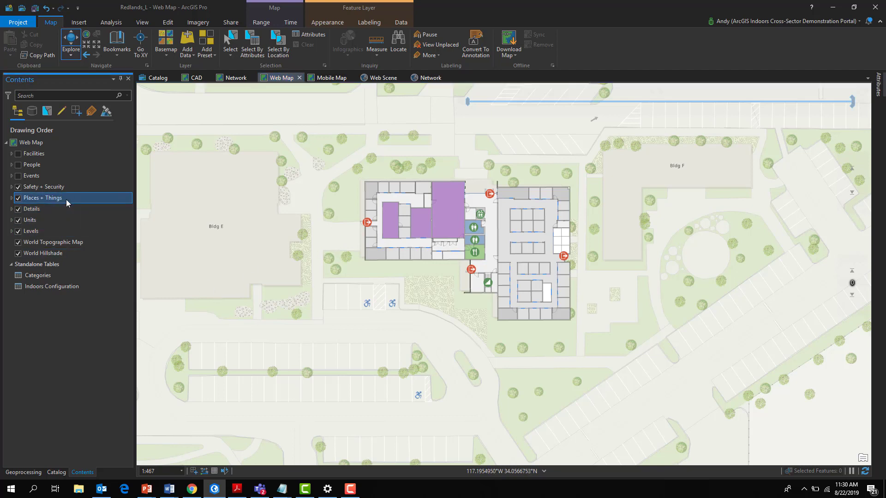
pyautogui.rightClick(65, 199)
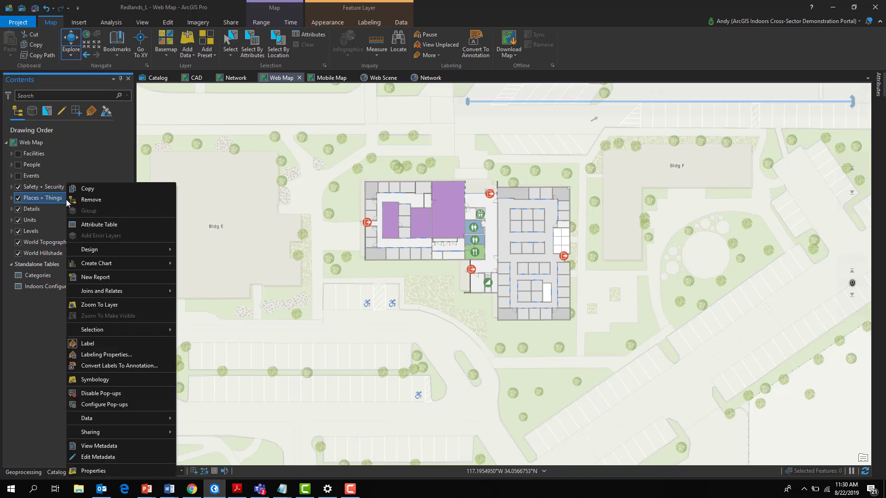
pyautogui.click(89, 225)
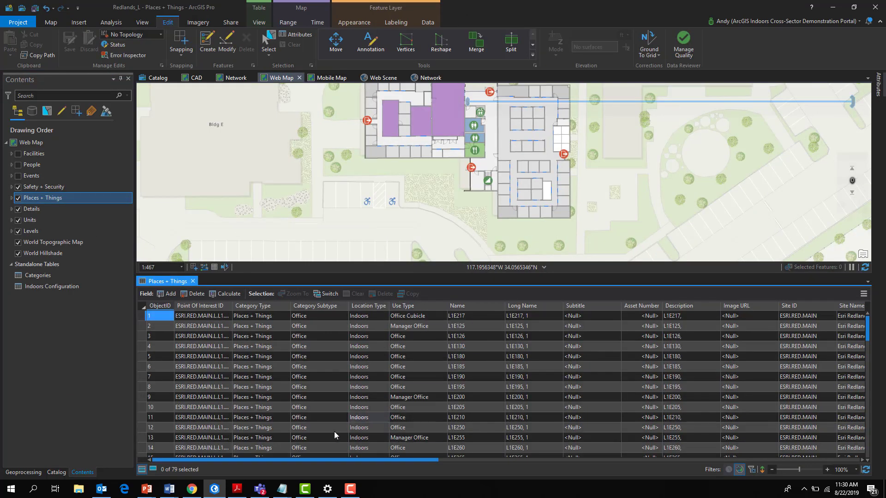
pyautogui.moveTo(867, 335); pyautogui.dragTo(881, 478)
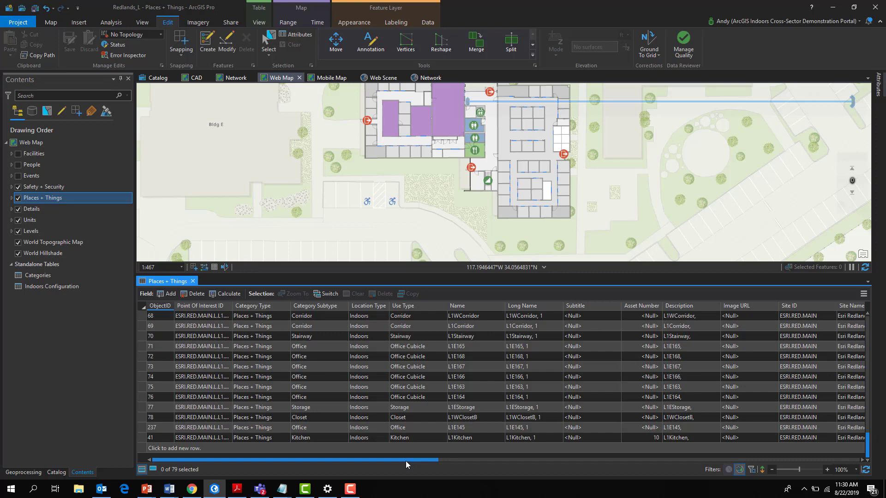
pyautogui.moveTo(406, 461); pyautogui.dragTo(845, 483)
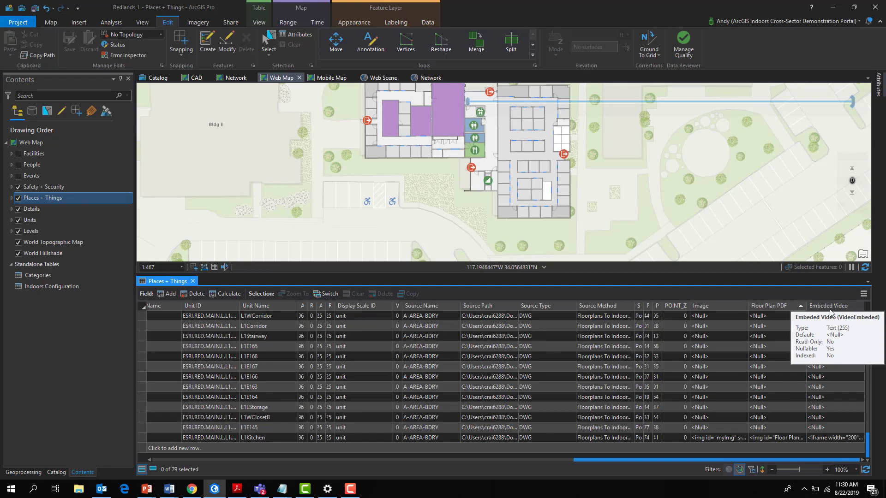
# Step: Select the L1Kitchen record's Image value and review the HTML snippets for videos and images in the Popups_Images_and_Videos Notepad file
pyautogui.click(713, 438)
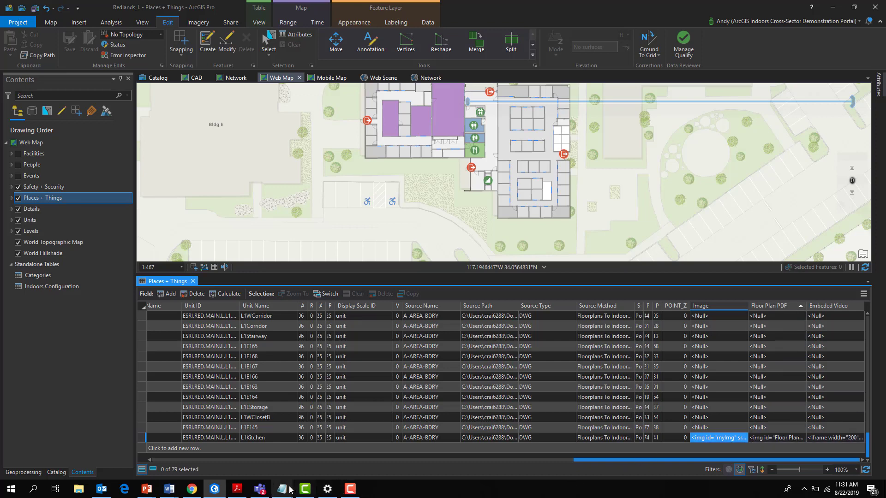
pyautogui.moveTo(282, 490)
pyautogui.click(321, 467)
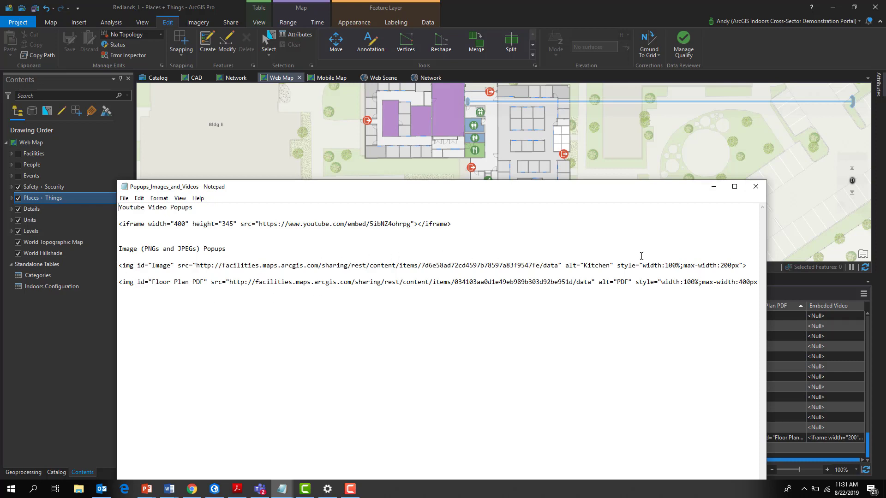
pyautogui.click(713, 187)
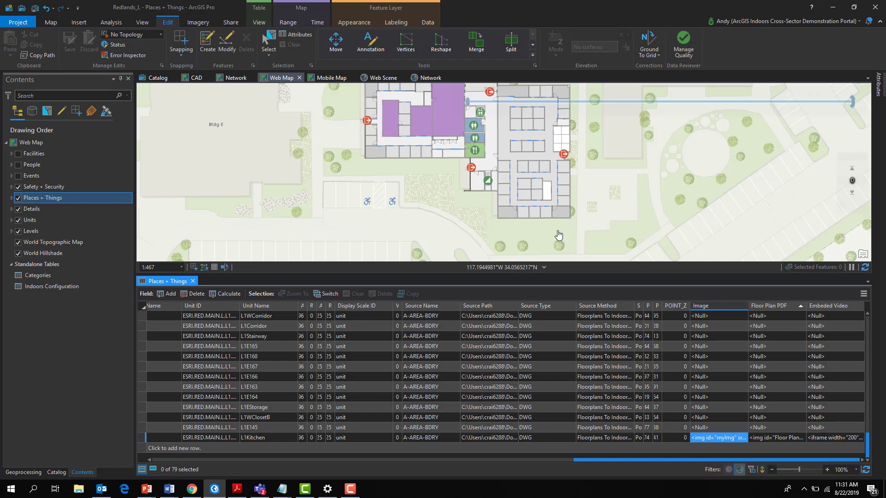
# Step: View the L1Kitchen pop-up on the map, play its embedded video, stop the page's scripts and close the pop-up
pyautogui.click(474, 153)
pyautogui.click(474, 152)
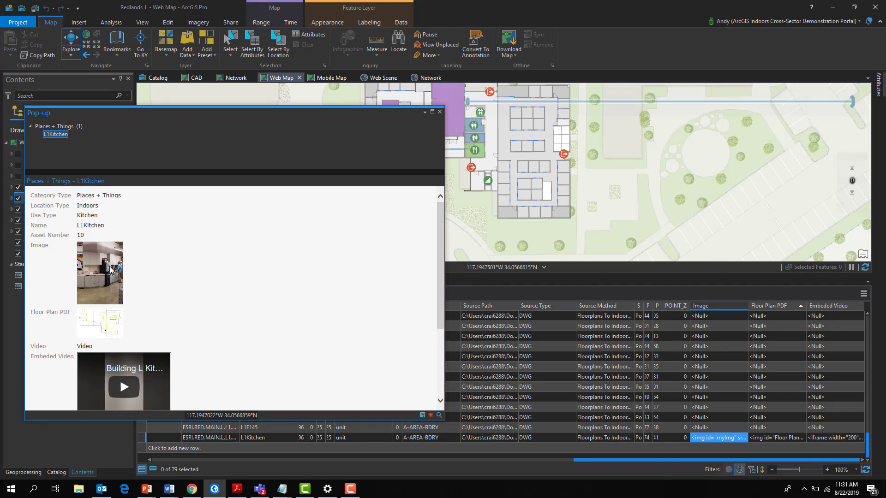
pyautogui.scroll(-3, 132, 332)
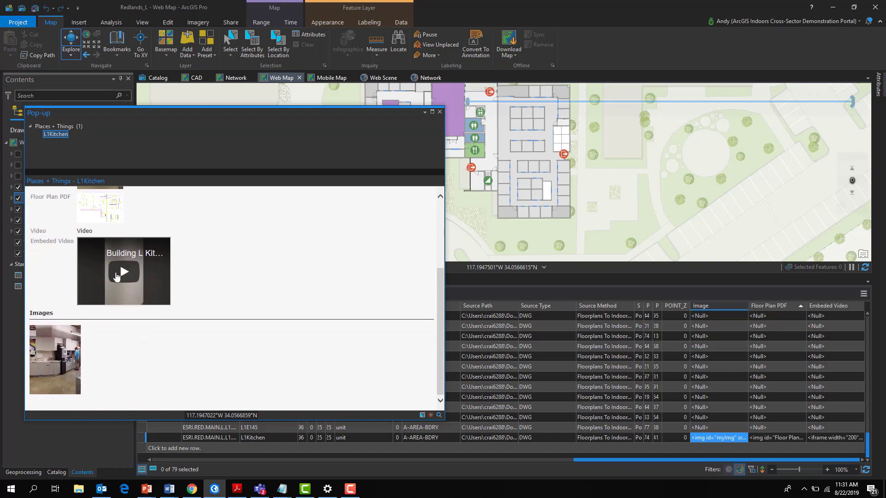
pyautogui.click(118, 275)
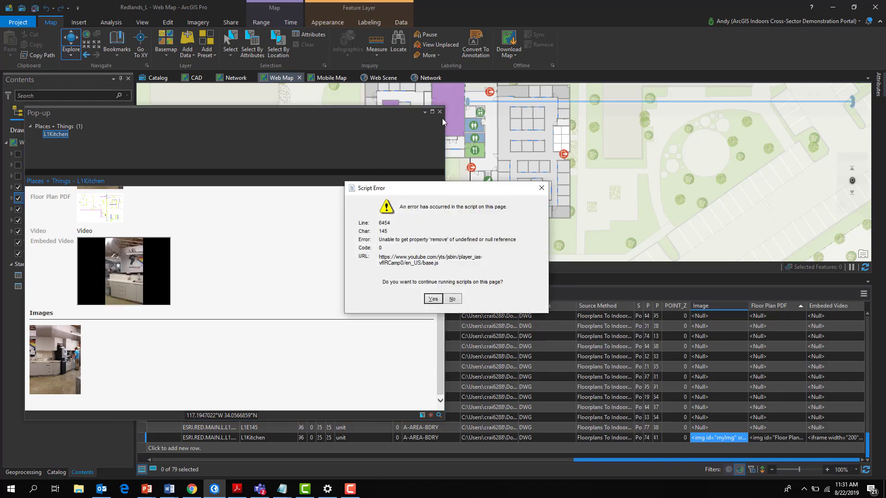
pyautogui.click(542, 189)
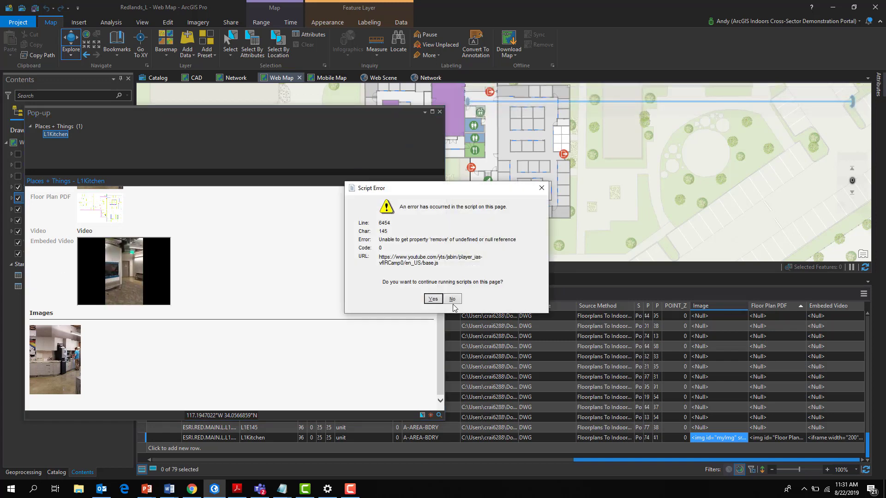
pyautogui.click(452, 298)
pyautogui.click(439, 111)
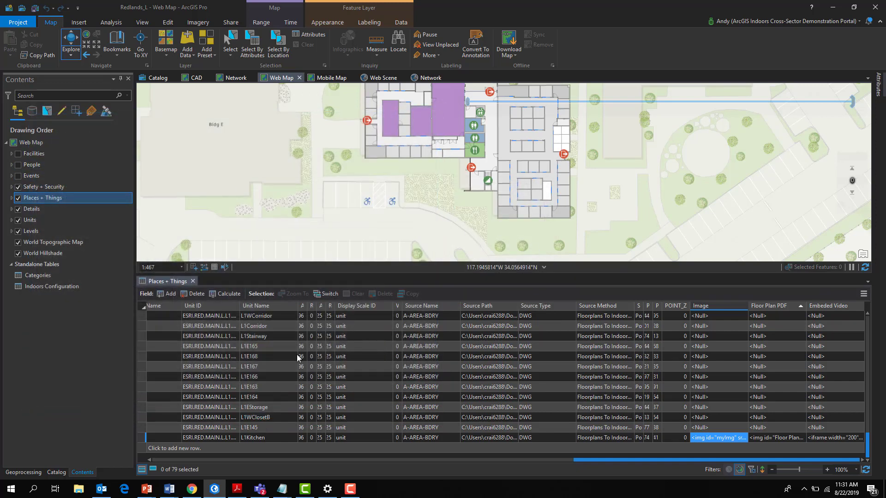
# Step: Select the L1Kitchen record in the attribute table and examine the files attached to it
pyautogui.click(142, 437)
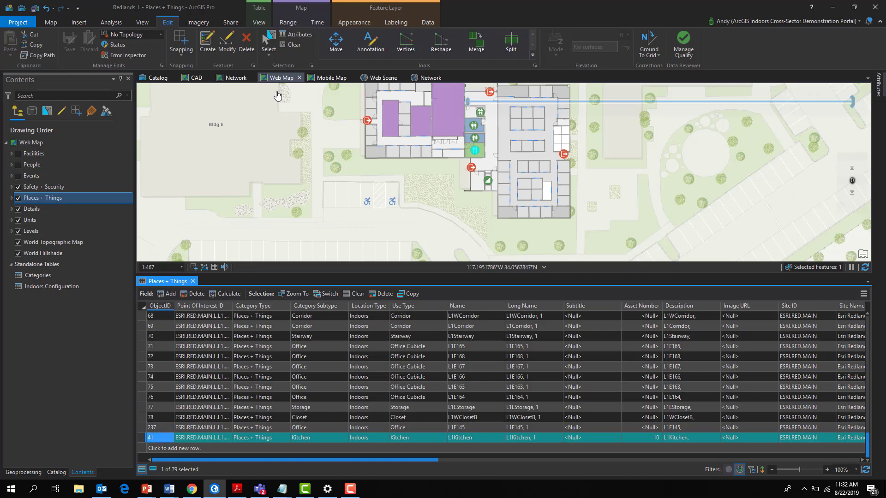
pyautogui.click(300, 36)
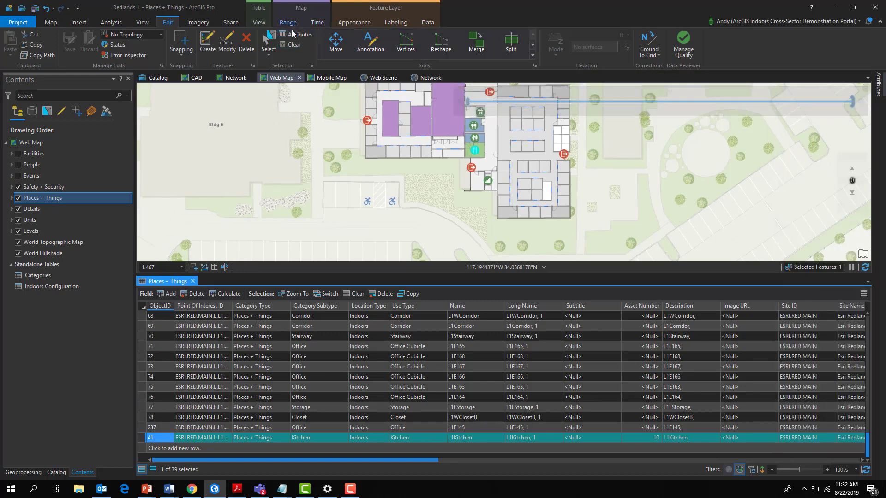
pyautogui.click(293, 33)
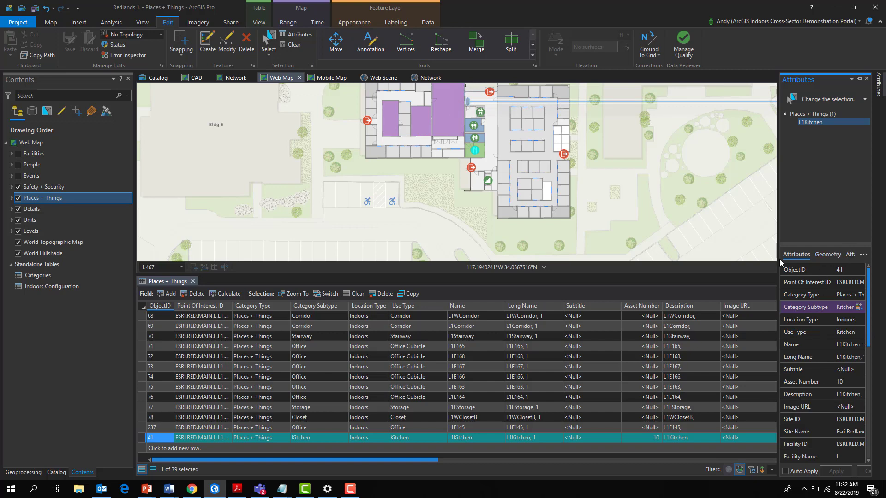
pyautogui.moveTo(778, 251); pyautogui.dragTo(669, 253)
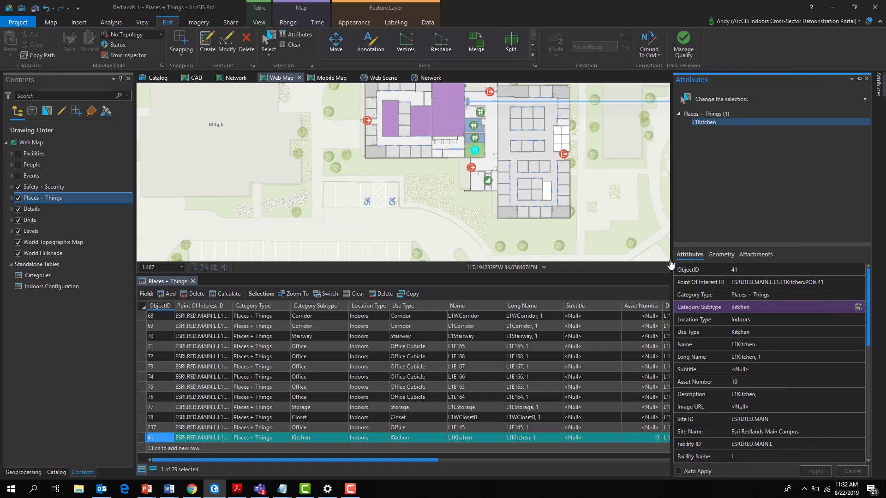
pyautogui.click(758, 255)
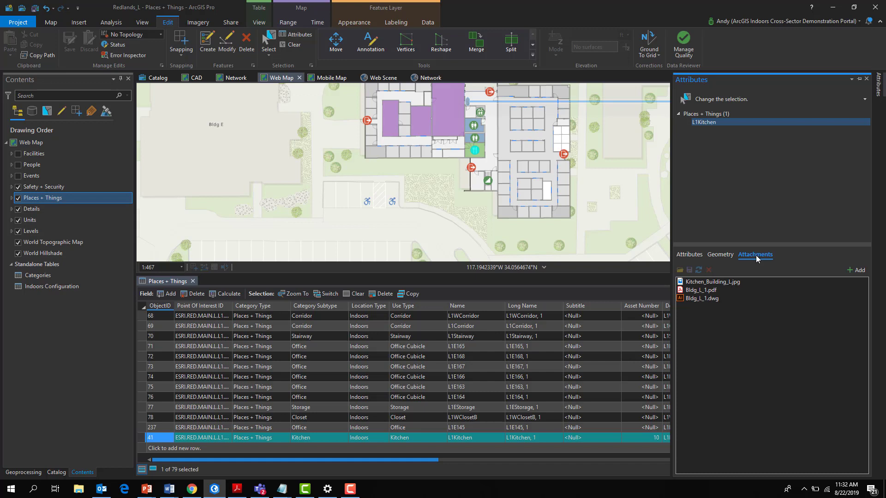
pyautogui.click(718, 297)
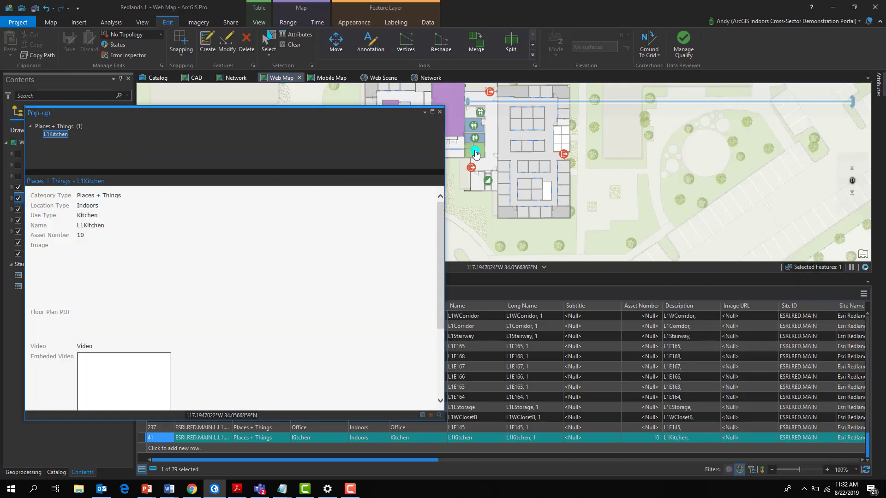
# Step: Check the attached photo in the Images section of the L1Kitchen pop-up and close the pop-up
pyautogui.click(476, 154)
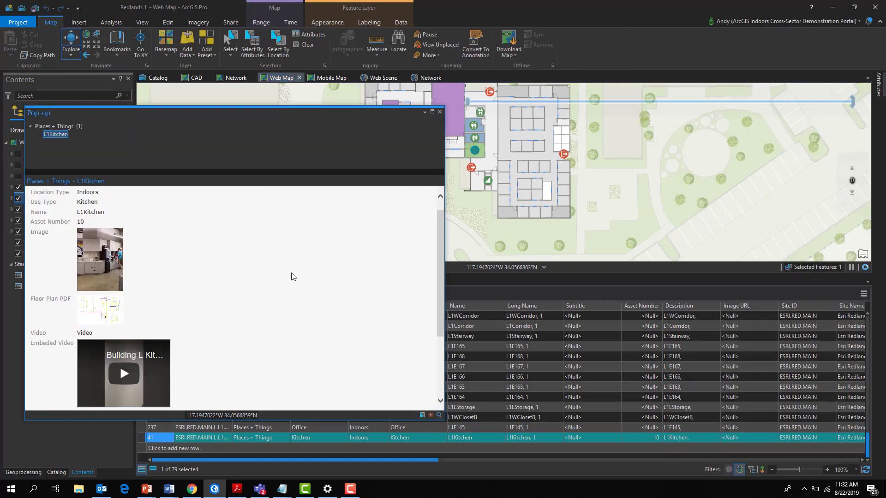
pyautogui.scroll(-3, 273, 290)
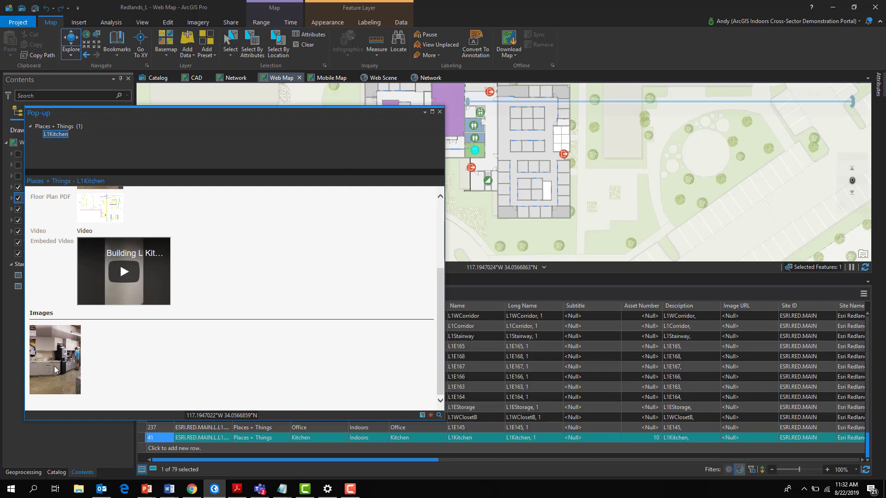
pyautogui.click(440, 111)
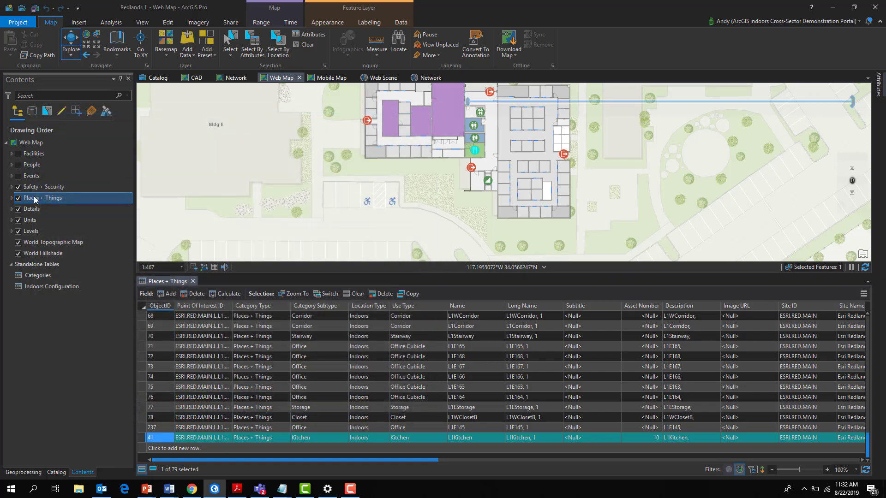
# Step: Examine the Images element in the Places + Things pop-up configuration, including its Use Attachments source options, and close the configuration
pyautogui.rightClick(38, 197)
pyautogui.click(26, 198)
pyautogui.rightClick(26, 198)
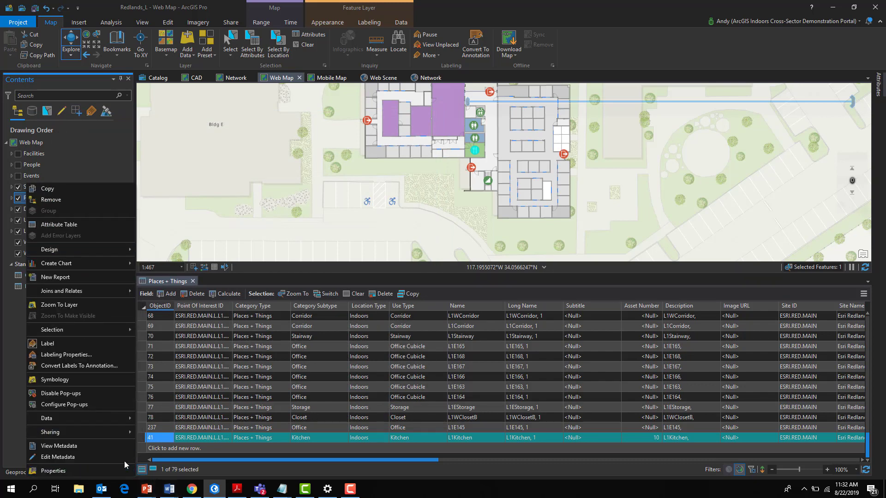
pyautogui.click(101, 406)
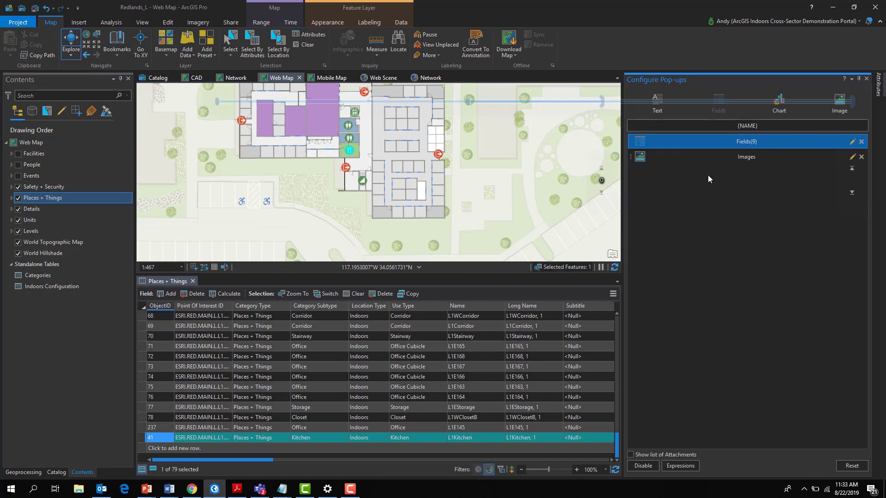
pyautogui.click(730, 160)
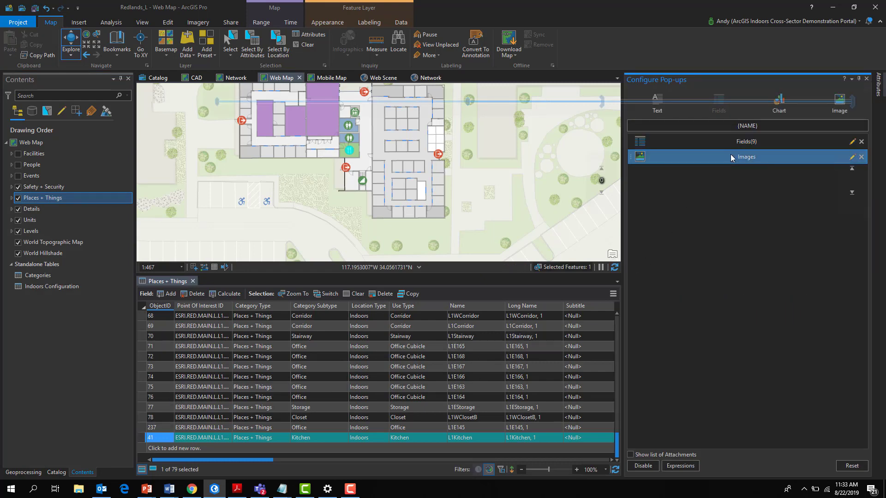
pyautogui.doubleClick(749, 156)
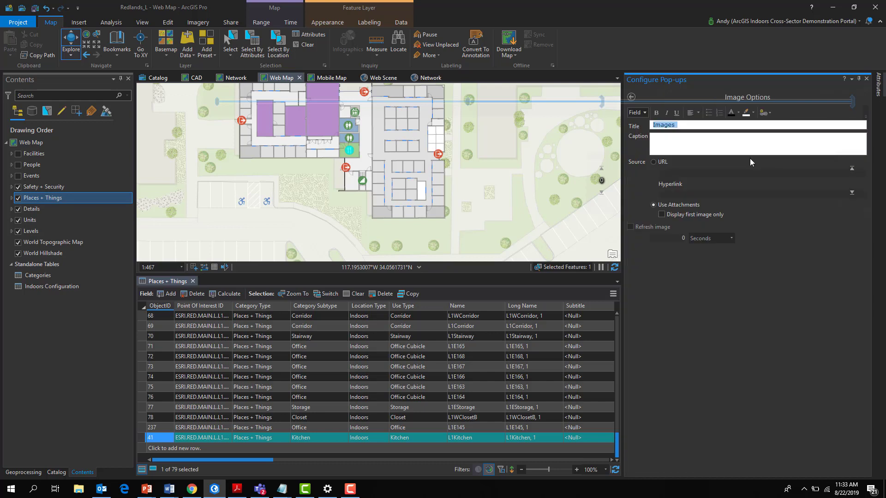
pyautogui.click(662, 216)
pyautogui.click(662, 215)
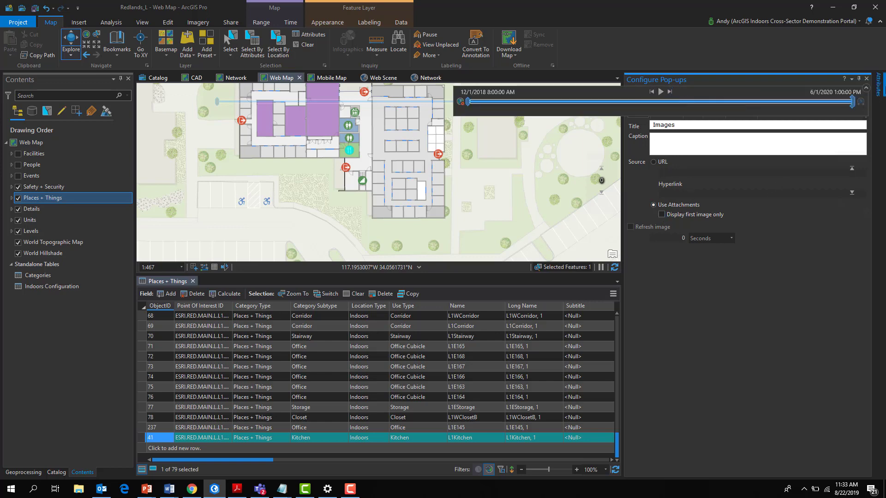
pyautogui.moveTo(768, 76); pyautogui.dragTo(745, 76)
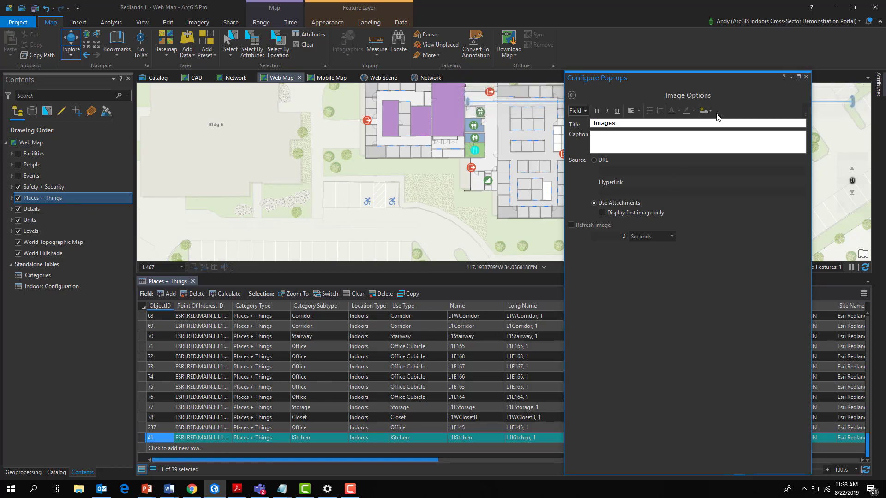
pyautogui.click(806, 76)
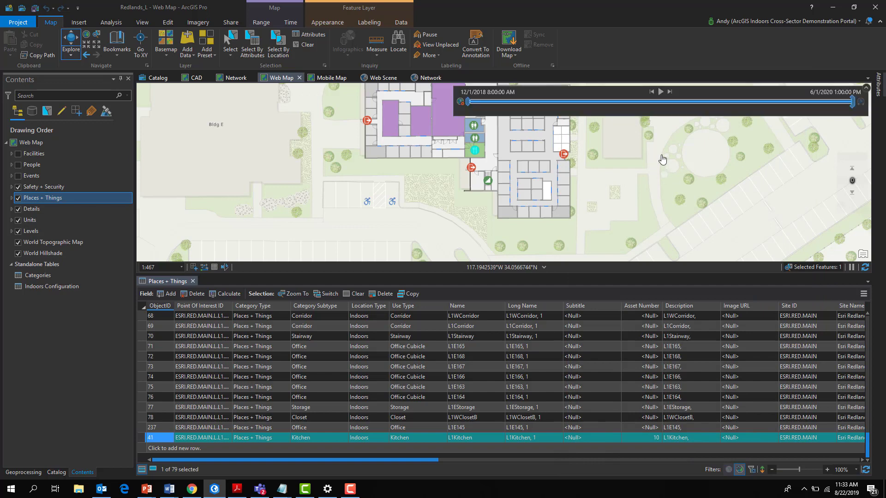
# Step: Review the settings for sharing the map as a web map, close them without sharing and switch to the Chrome browser
pyautogui.moveTo(666, 162); pyautogui.dragTo(678, 184)
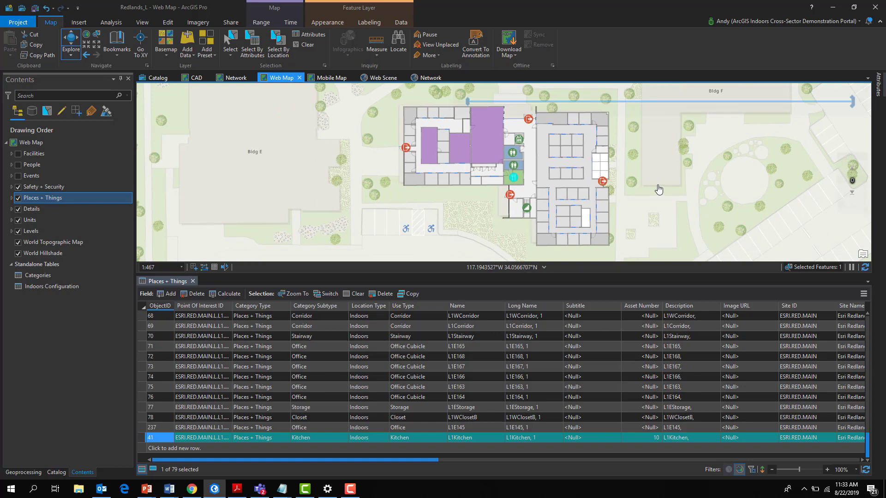
pyautogui.click(263, 59)
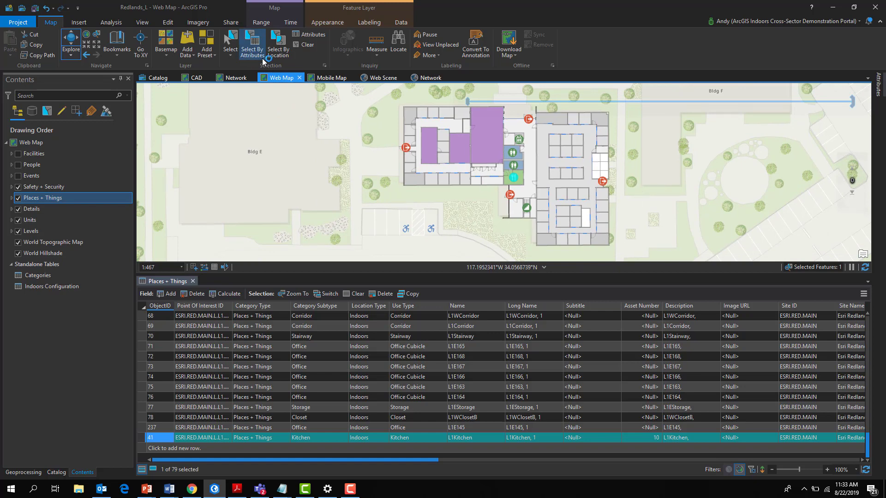
pyautogui.click(232, 26)
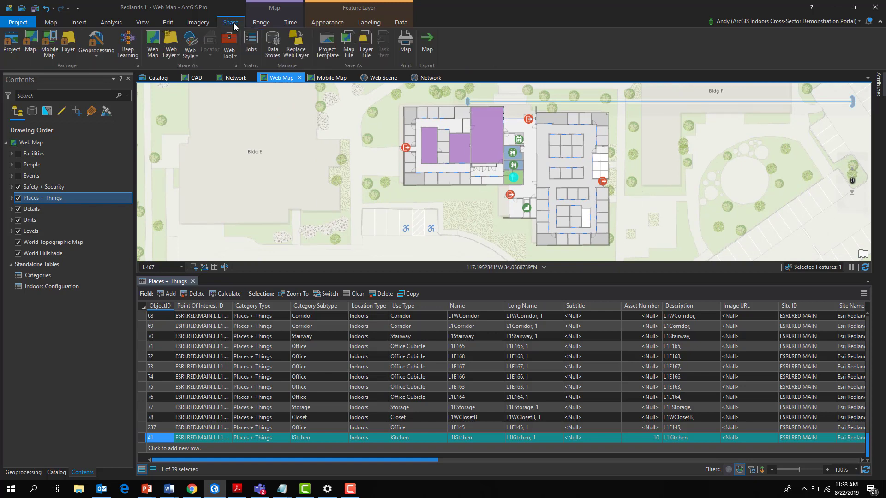
pyautogui.click(154, 52)
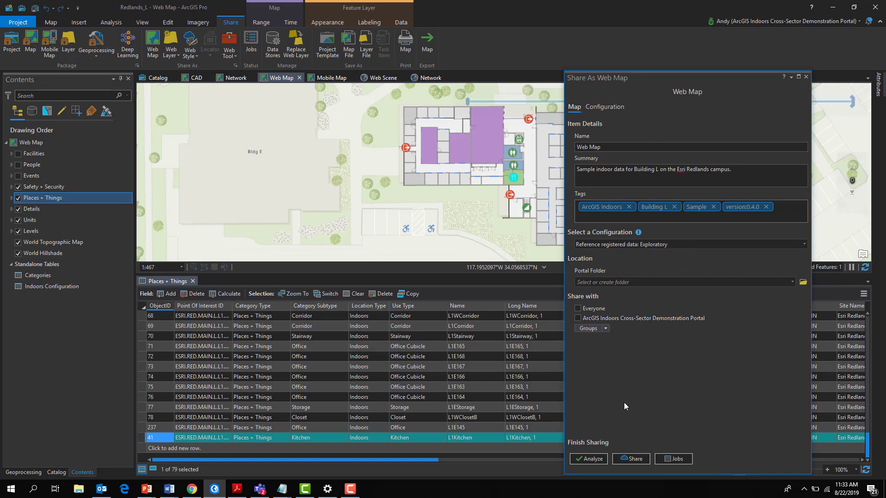
pyautogui.click(806, 77)
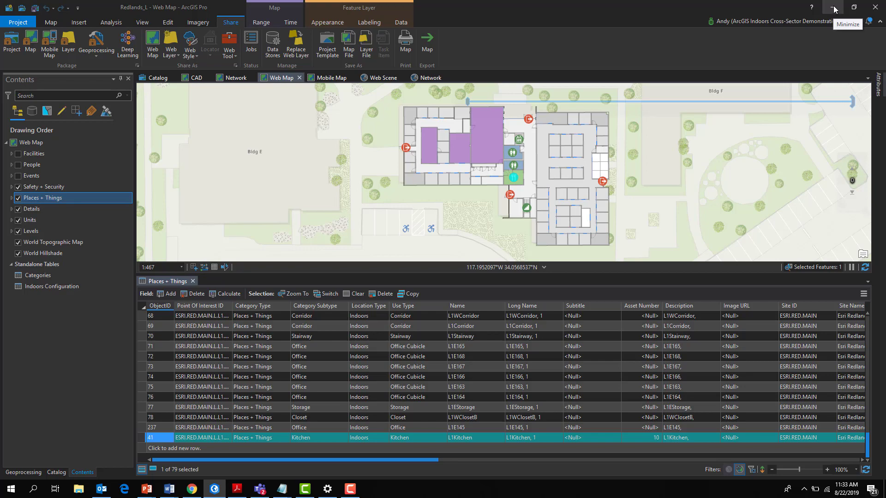
pyautogui.click(834, 8)
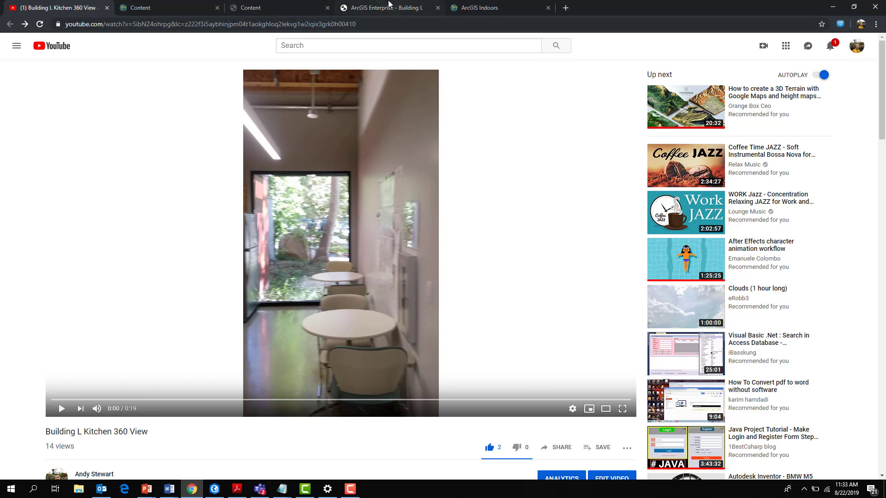
# Step: Return to the Building L web map, expand the Building L layer group and turn off the Facilities layer
pyautogui.click(373, 4)
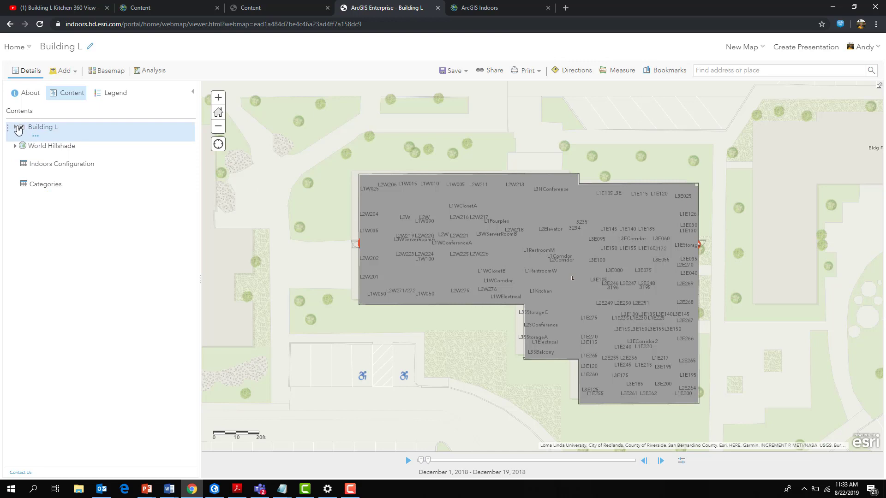
pyautogui.click(16, 128)
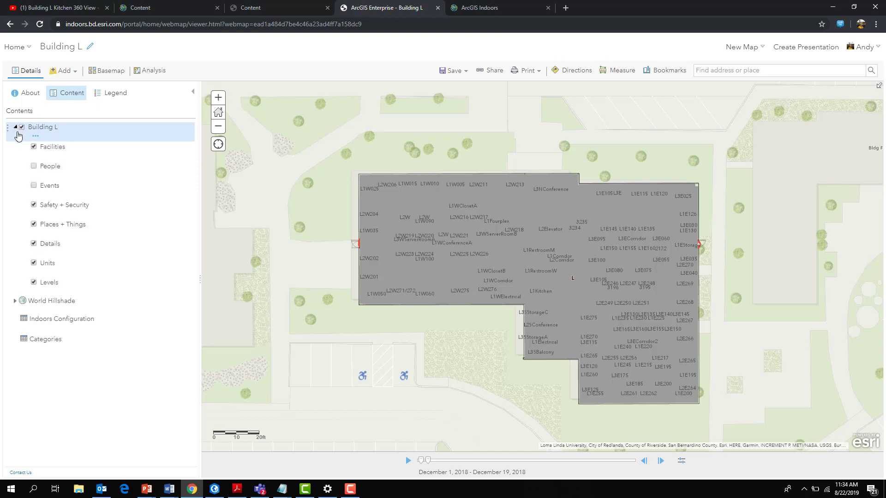
pyautogui.click(34, 146)
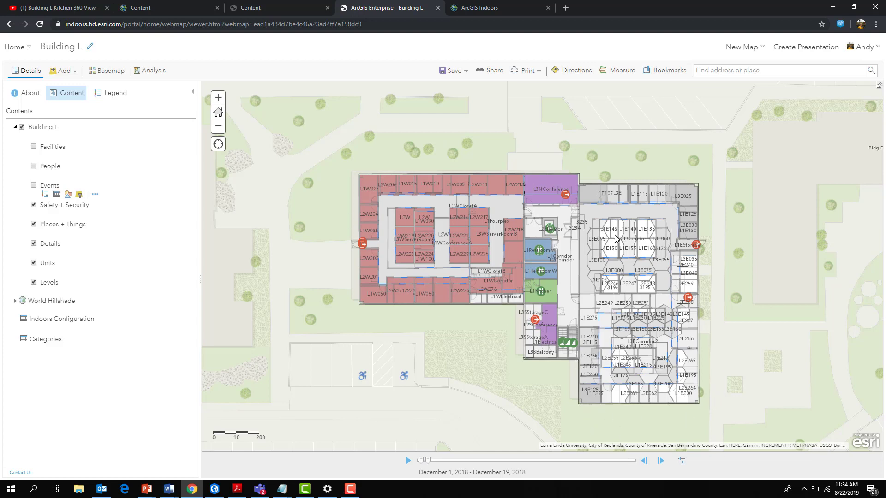
# Step: Open the L1Kitchen pop-up on the map and examine its attributes, floor plan, kitchen image, 360 view video and attachment links
pyautogui.click(542, 293)
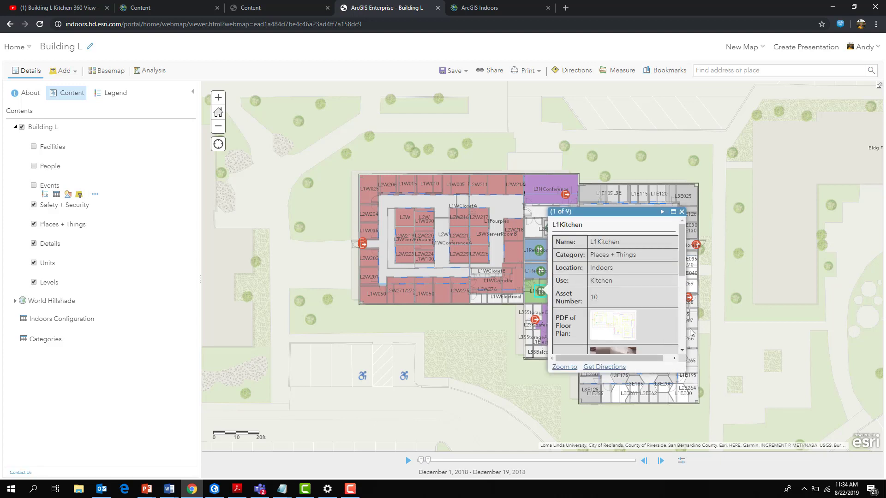
pyautogui.scroll(-2, 646, 323)
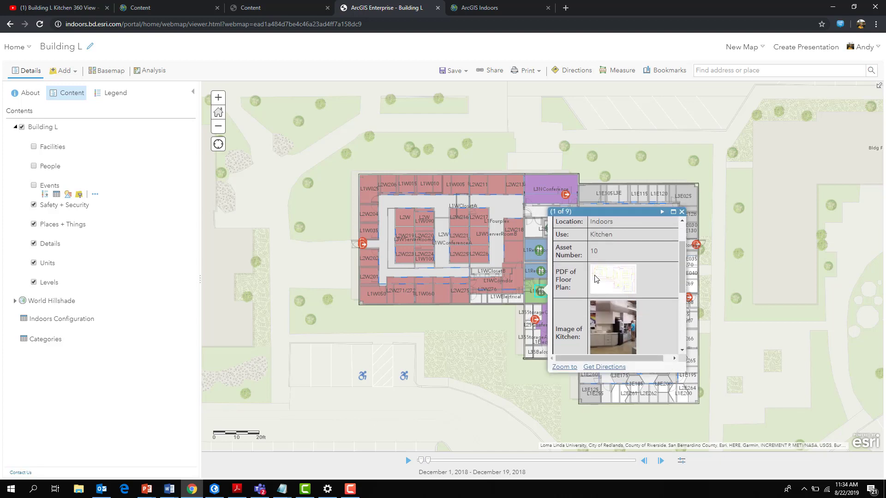
pyautogui.scroll(2, 605, 284)
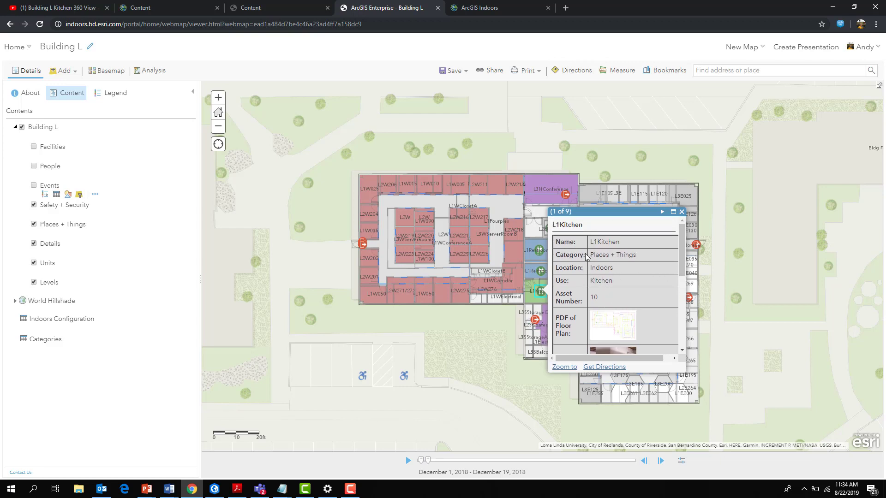
pyautogui.scroll(-5, 600, 295)
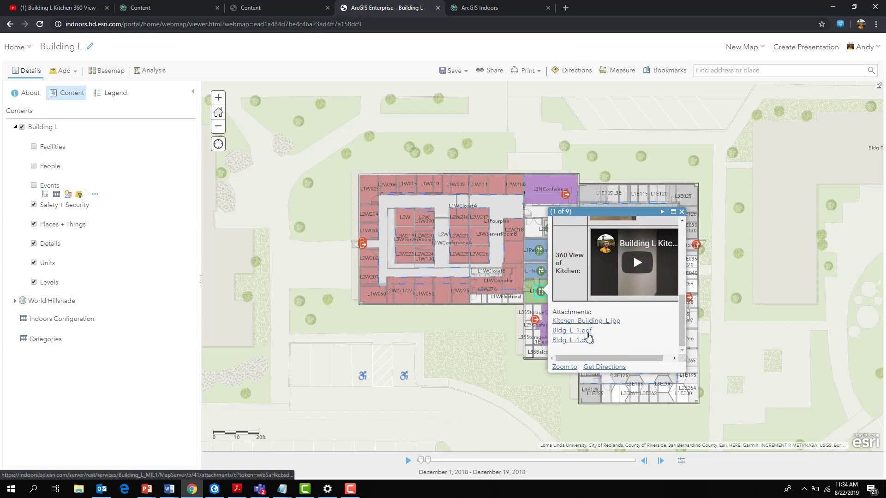
# Step: View the attached Bldg_L_1.pdf floor plan from the kitchen pop-up, return to the map and close the pop-up
pyautogui.click(588, 331)
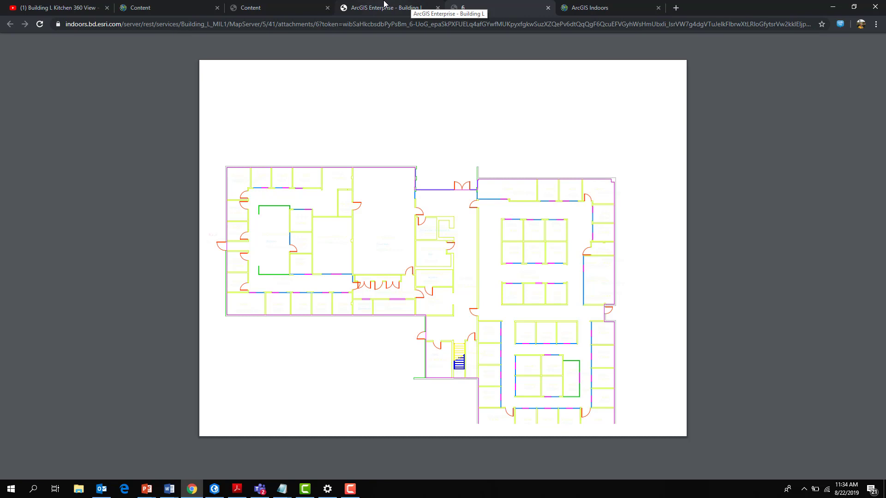
pyautogui.click(384, 4)
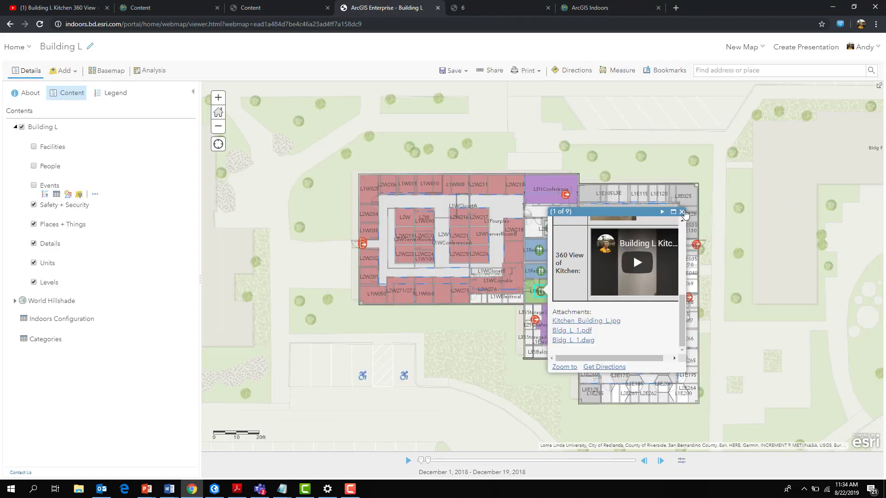
pyautogui.scroll(5, 667, 288)
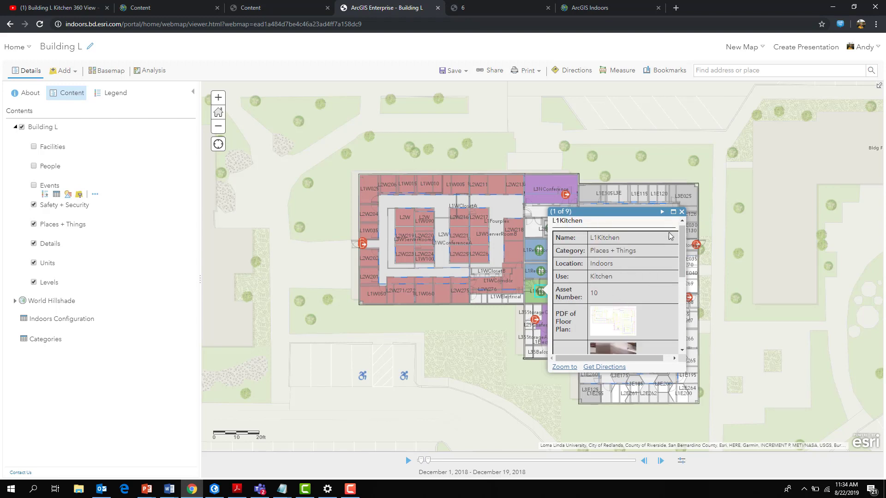
pyautogui.click(682, 212)
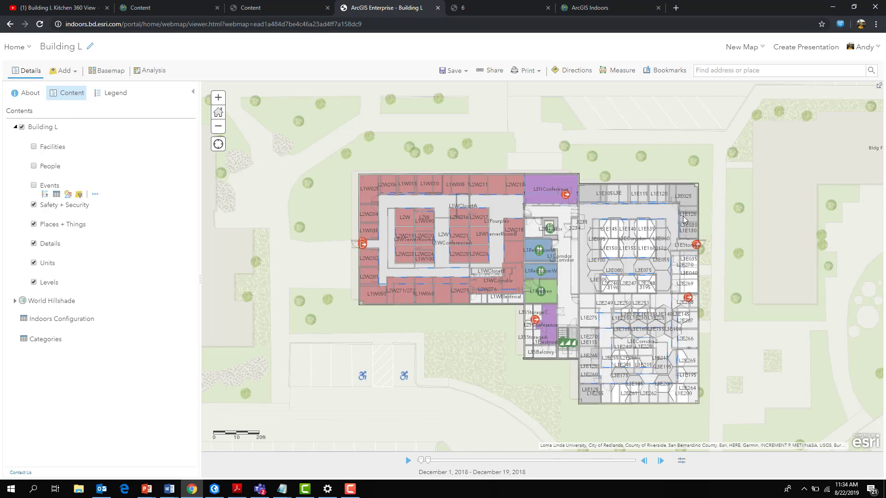
# Step: Switch to the Popup_Table file in Notepad, copy its entire HTML table code and minimize the file to return to the map
pyautogui.click(287, 488)
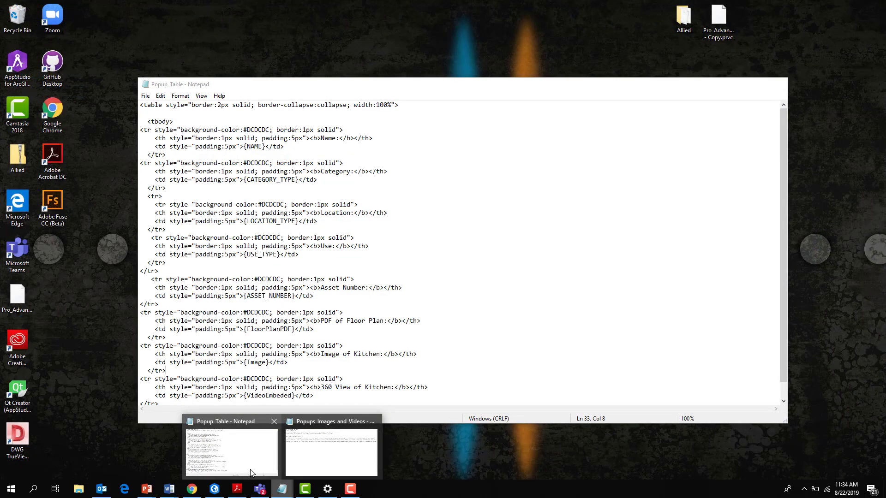
pyautogui.click(251, 470)
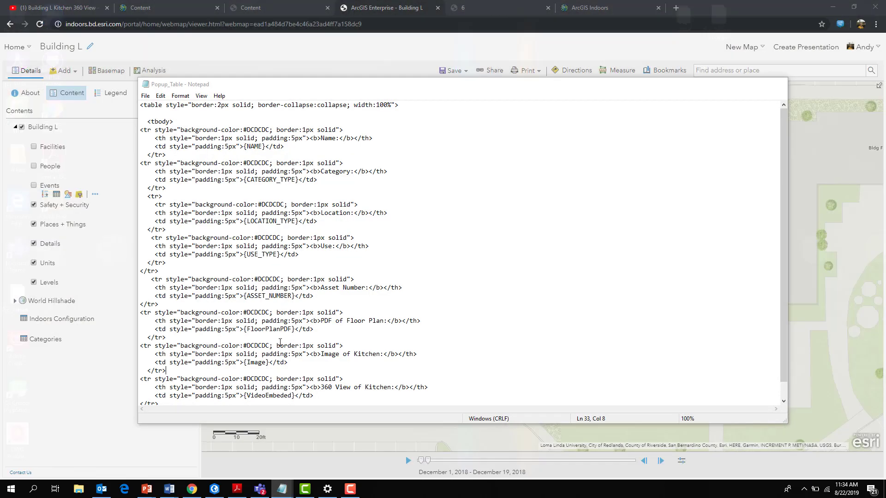
pyautogui.scroll(-1, 282, 155)
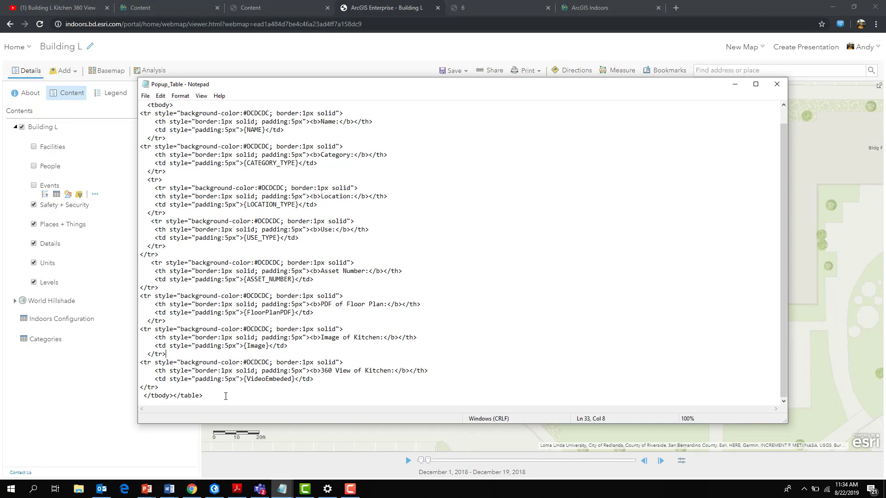
pyautogui.moveTo(194, 399); pyautogui.dragTo(93, 69)
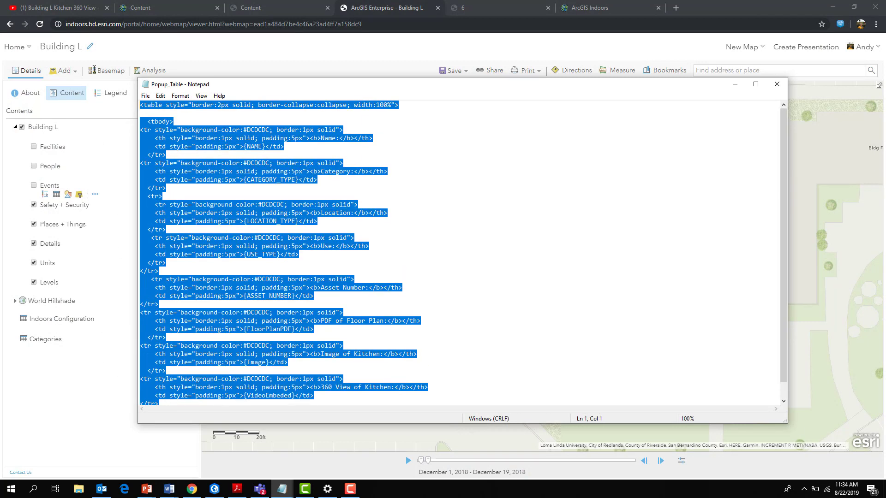
pyautogui.rightClick(164, 106)
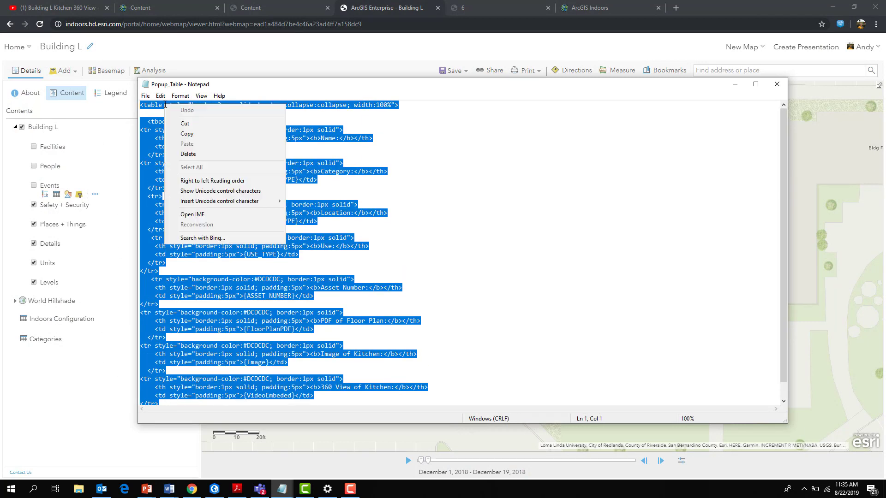
pyautogui.click(179, 139)
pyautogui.click(735, 84)
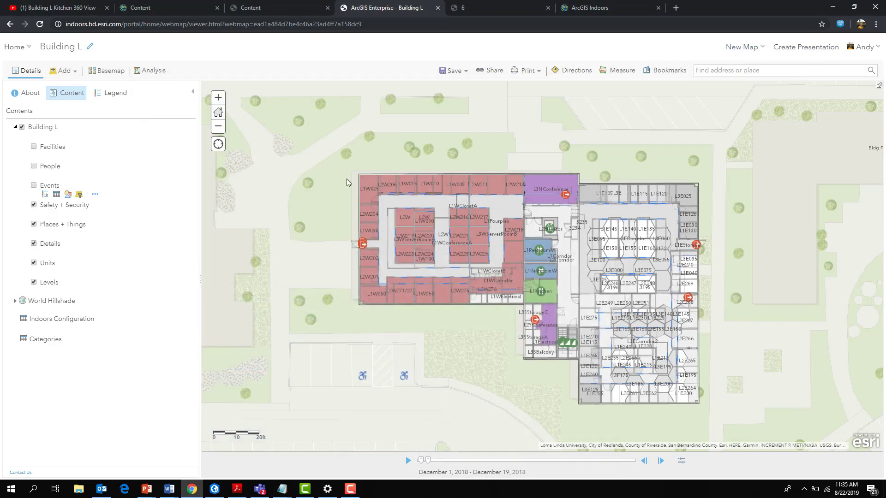
# Step: Configure the Places + Things pop-up with a custom attribute display and open the display's editor
pyautogui.click(94, 236)
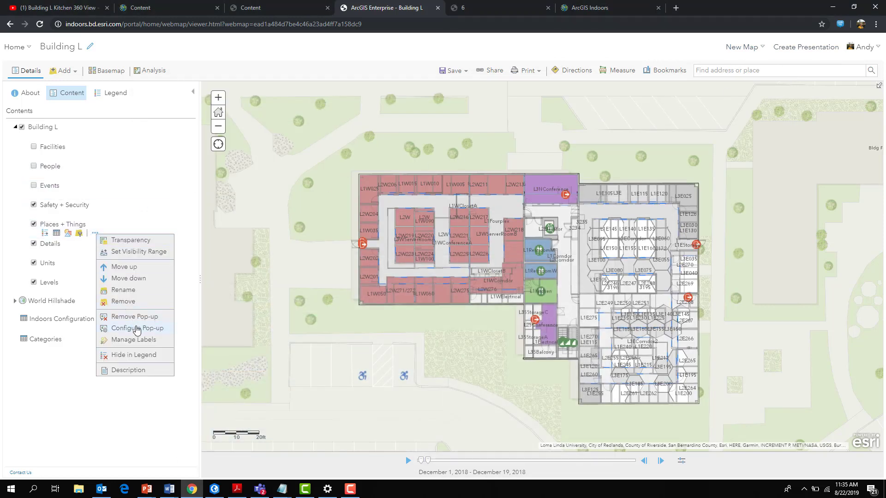
pyautogui.click(137, 328)
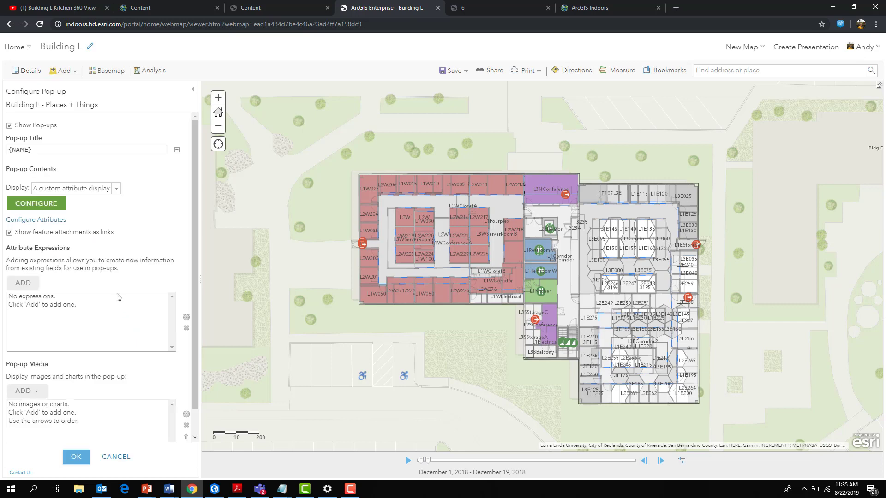
pyautogui.click(107, 189)
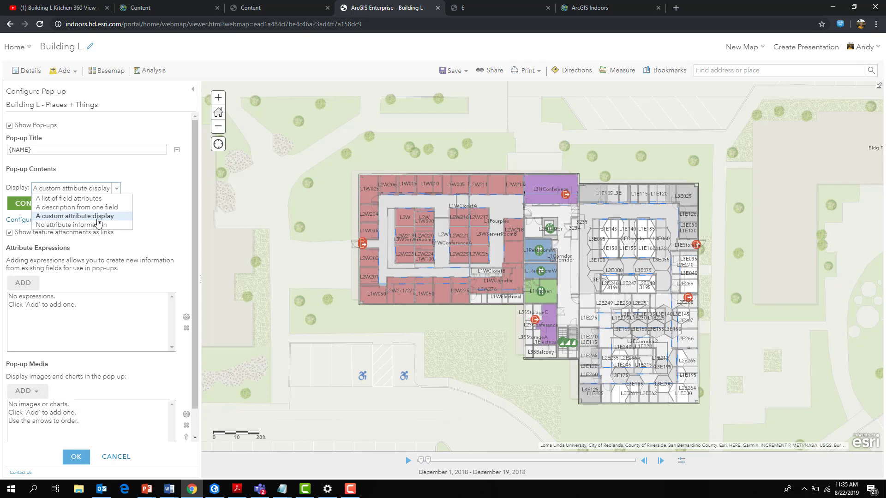
pyautogui.click(74, 216)
pyautogui.click(36, 203)
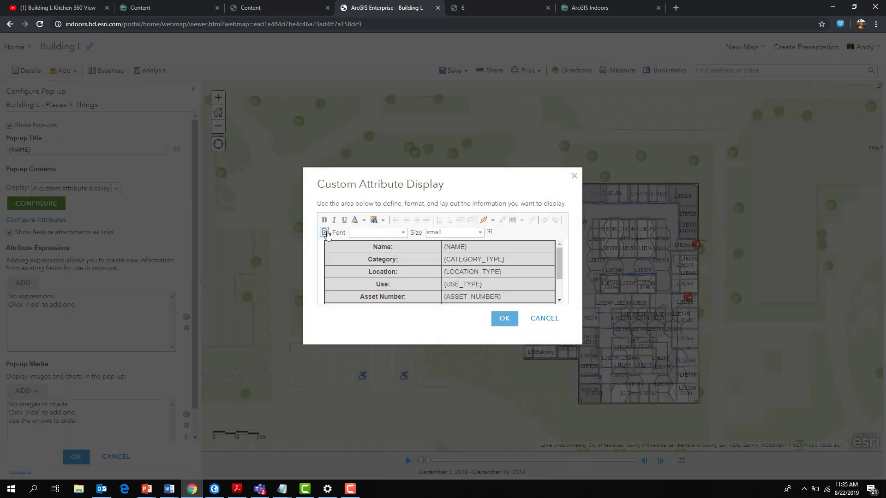
# Step: Examine the custom attribute display's HTML source and its formatted table, and accept the display and the pop-up configuration
pyautogui.click(325, 232)
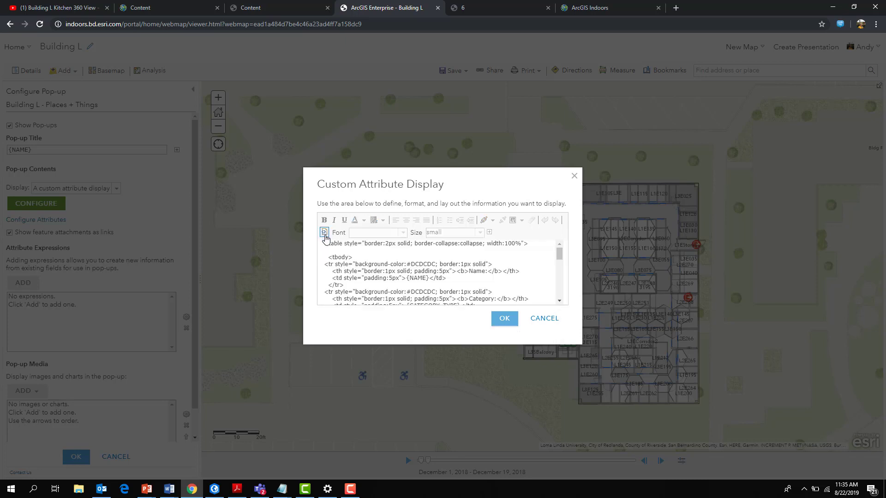
pyautogui.scroll(-3, 364, 266)
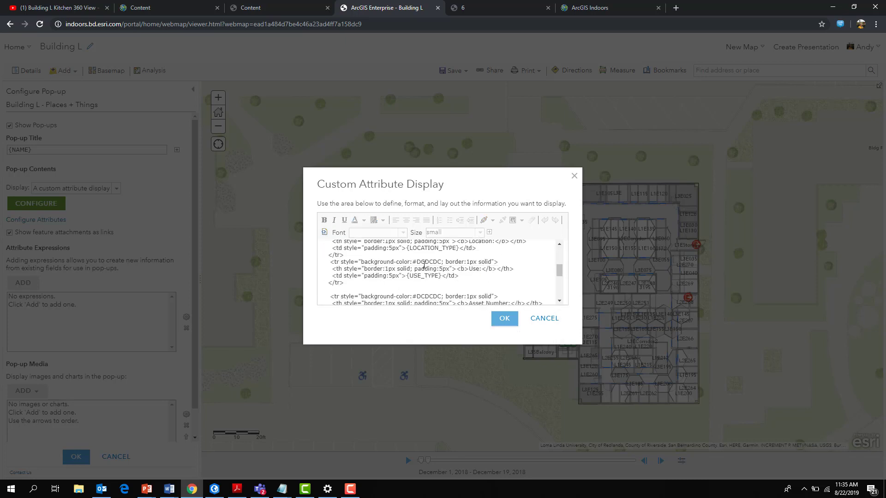
pyautogui.scroll(-5, 423, 268)
pyautogui.scroll(5, 376, 270)
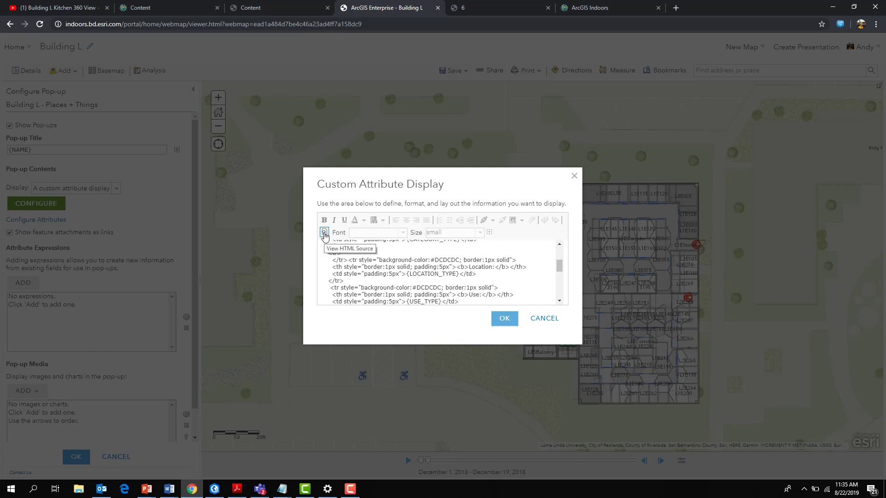
pyautogui.click(324, 232)
pyautogui.scroll(-2, 416, 284)
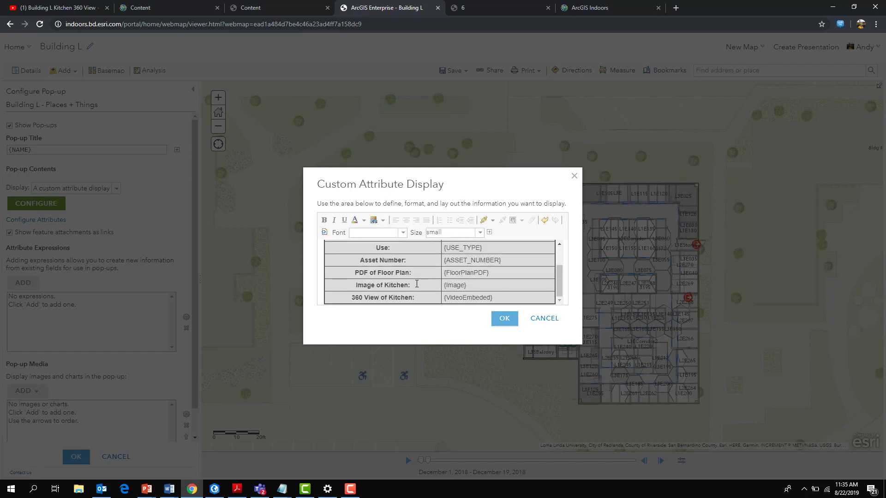
pyautogui.scroll(2, 485, 295)
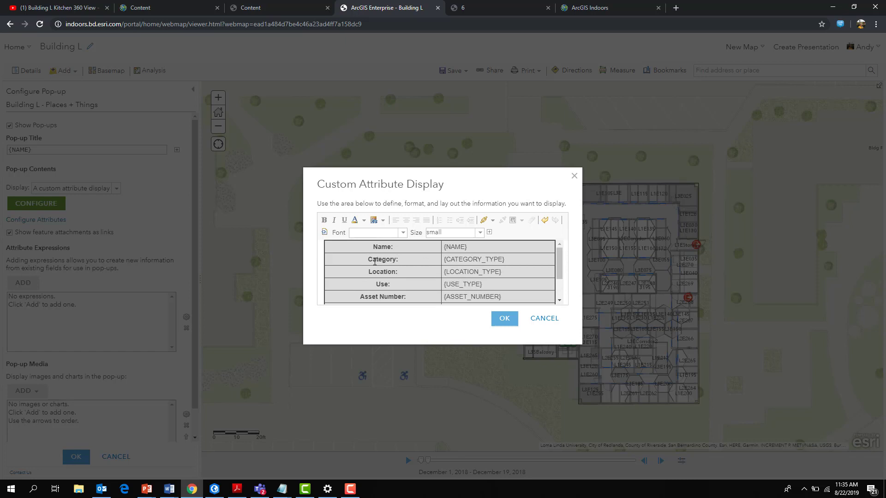
pyautogui.click(498, 319)
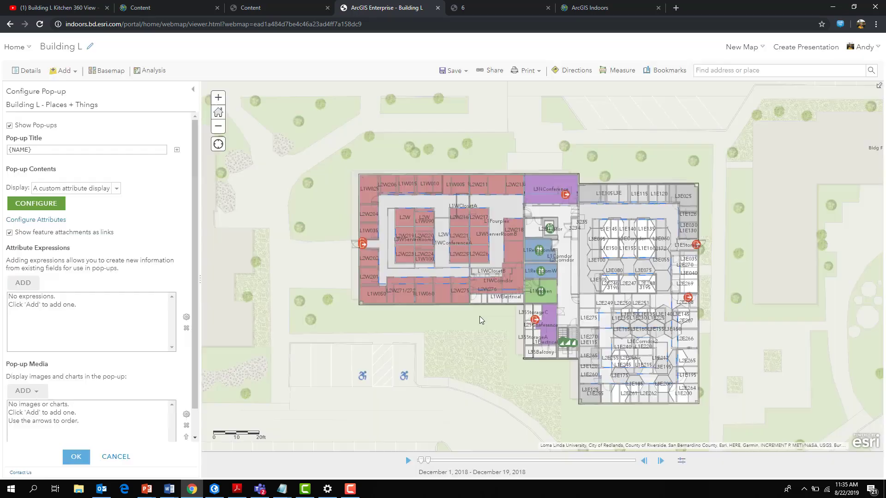
pyautogui.click(88, 461)
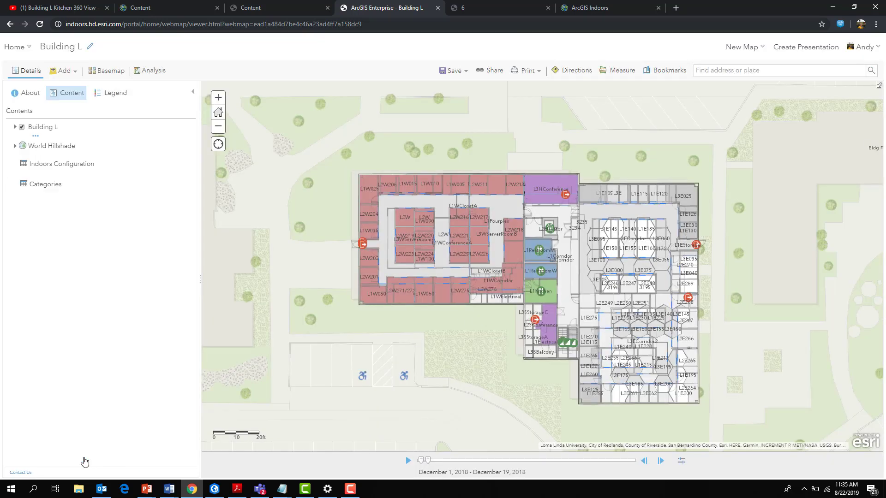
# Step: Check the kitchen image and the 360 view video in the L1Kitchen pop-up and close the pop-up
pyautogui.click(544, 292)
pyautogui.scroll(-3, 595, 308)
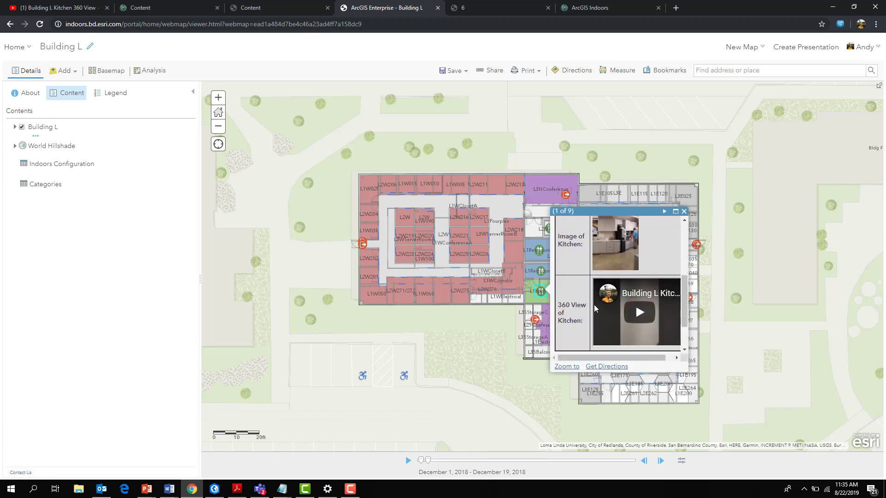
pyautogui.click(677, 359)
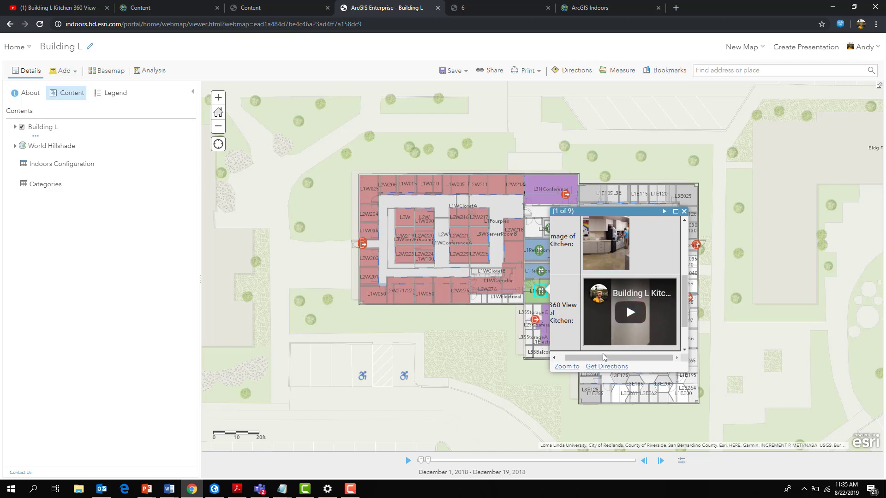
pyautogui.moveTo(603, 356); pyautogui.dragTo(573, 343)
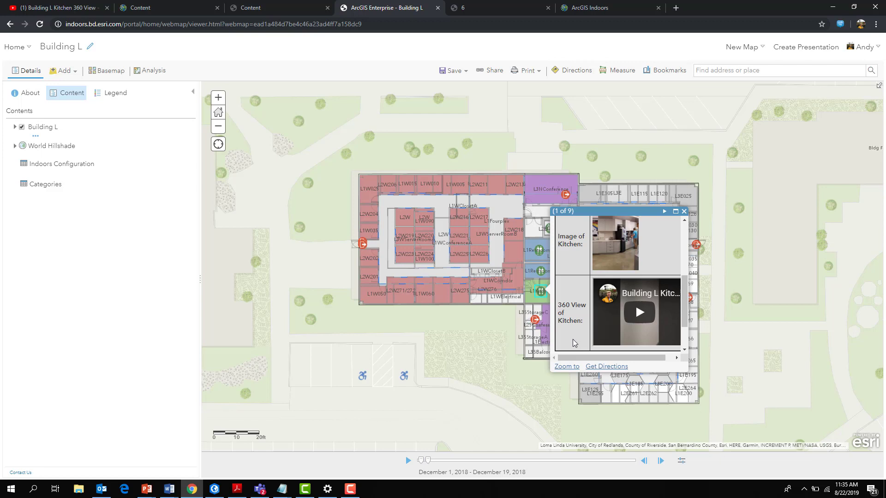
pyautogui.click(683, 211)
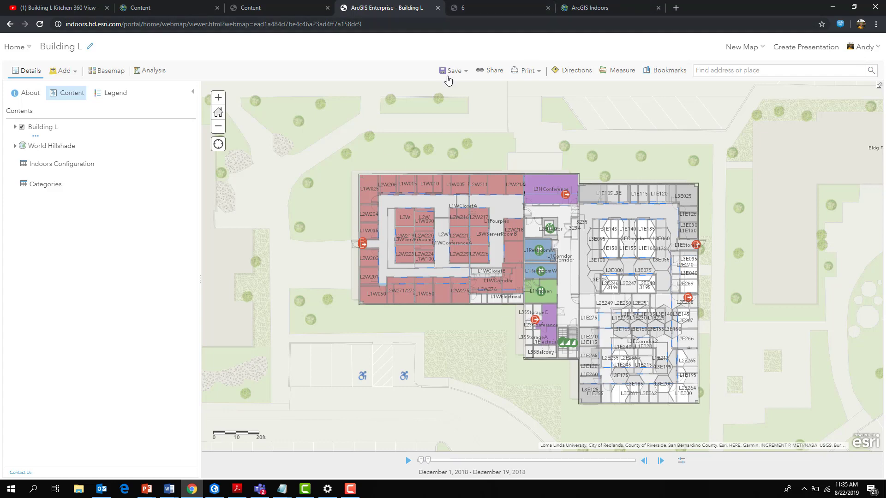
# Step: Save the web map and launch the Building L web mapping application from the portal content
pyautogui.click(448, 80)
pyautogui.click(450, 86)
pyautogui.click(21, 47)
pyautogui.click(44, 140)
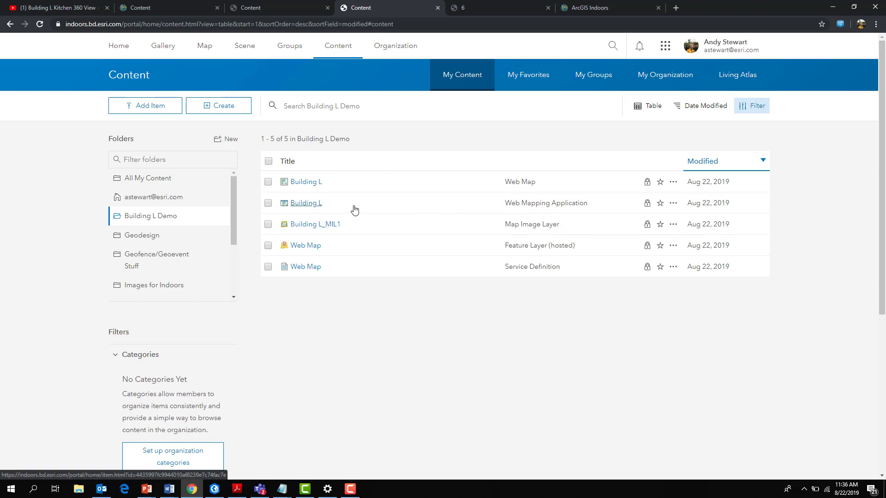
pyautogui.click(307, 205)
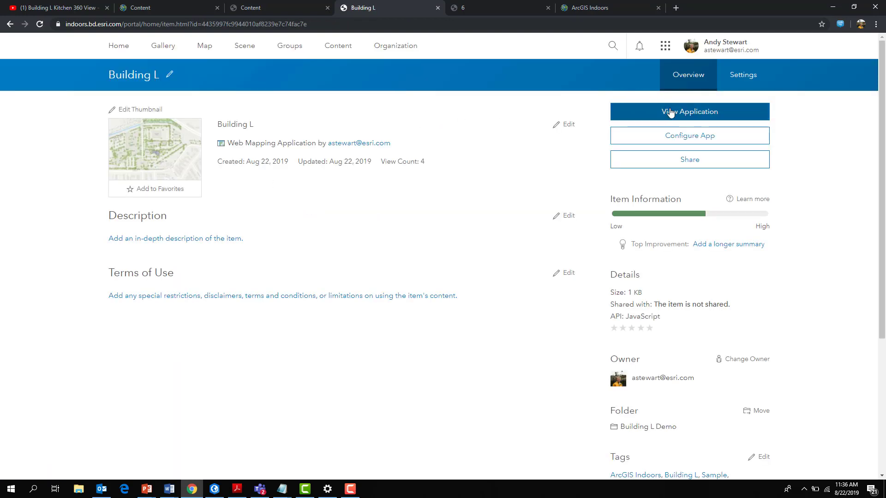
pyautogui.click(670, 113)
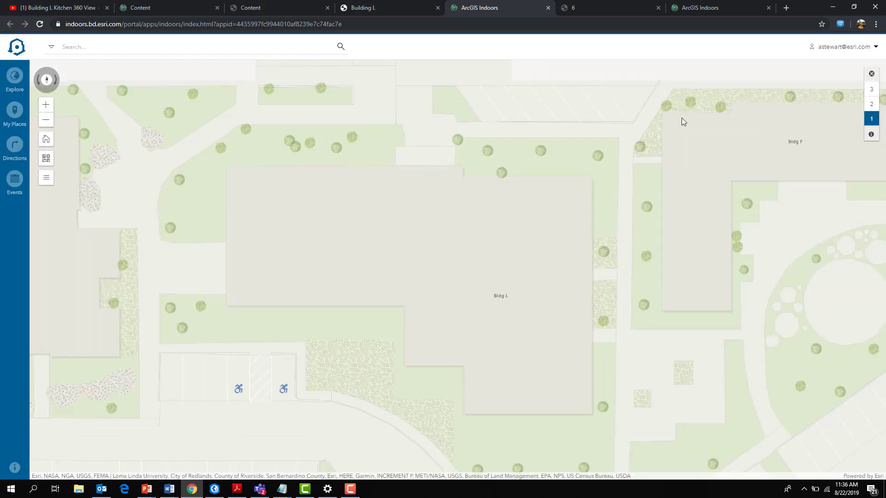
# Step: Show the saved Home location, L1E125, from My Places on the Building L floor plan
pyautogui.scroll(2, 681, 117)
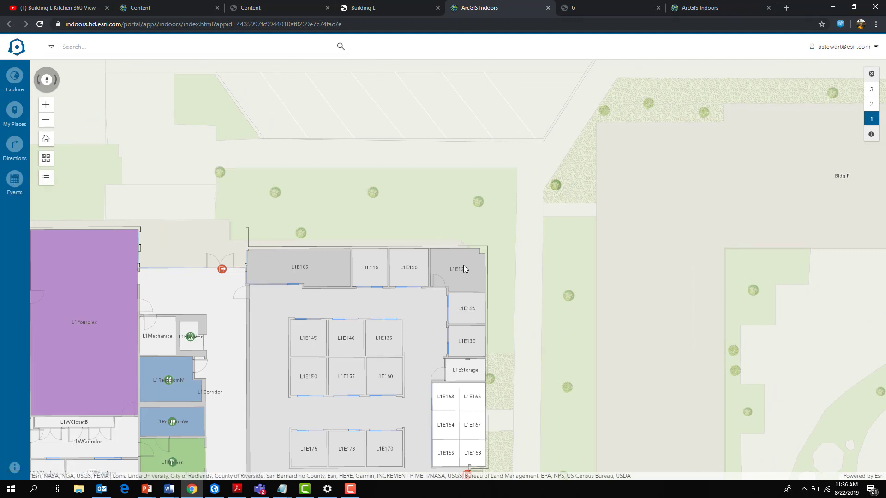
pyautogui.click(13, 123)
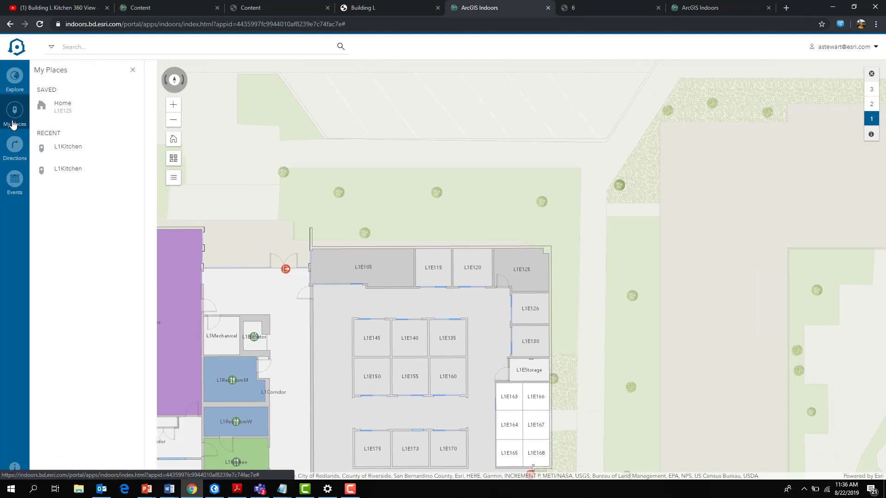
pyautogui.click(68, 114)
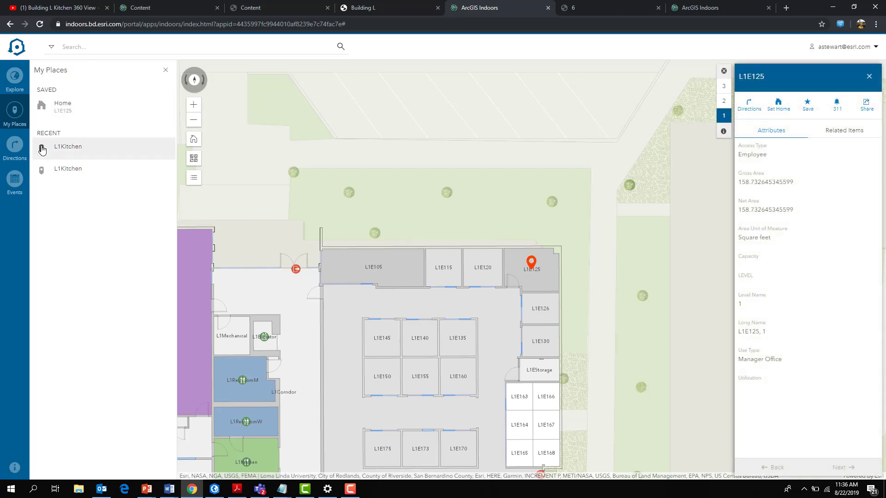
# Step: Explore the People category and show the details of the first listed person on the map
pyautogui.click(23, 83)
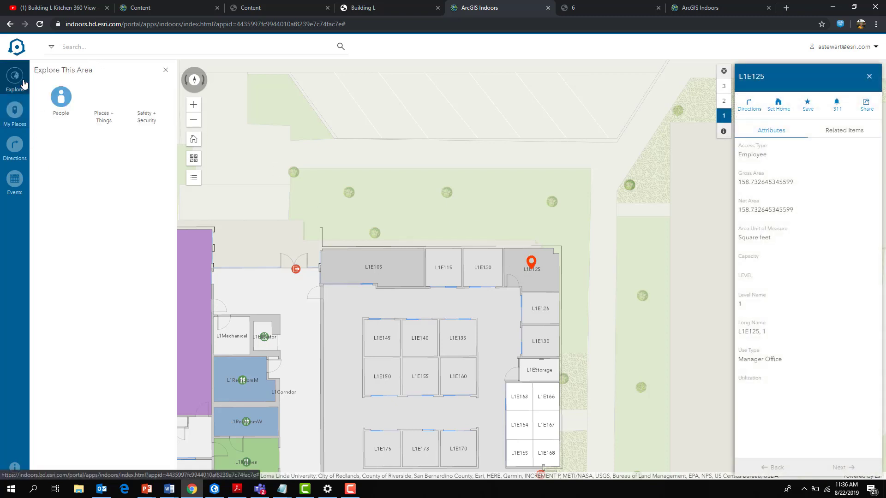
pyautogui.click(61, 98)
pyautogui.click(67, 98)
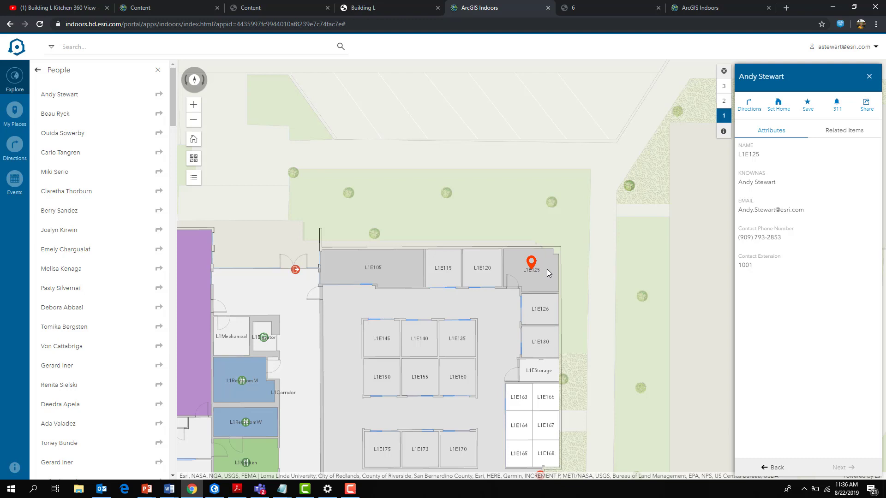
# Step: Open the details of L1Kitchen on the floor plan and examine its attribute table and attachments
pyautogui.moveTo(494, 309); pyautogui.dragTo(538, 219)
pyautogui.moveTo(358, 325); pyautogui.dragTo(432, 259)
pyautogui.moveTo(379, 314); pyautogui.dragTo(433, 295)
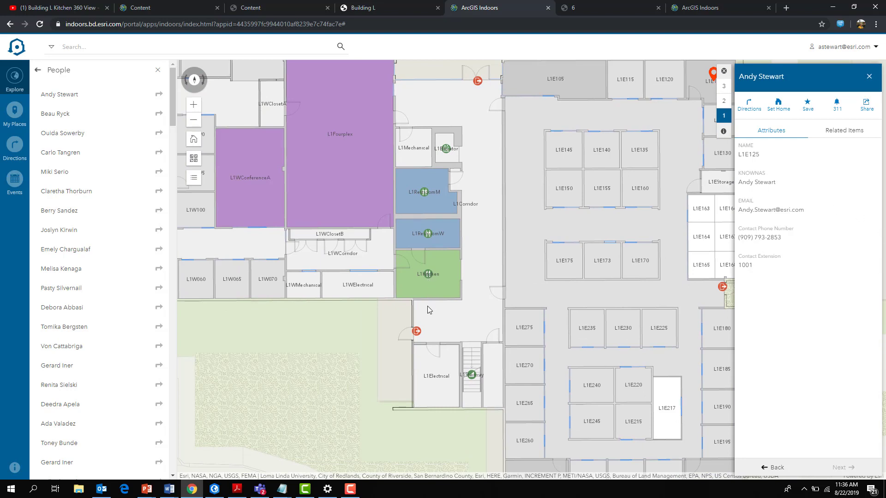
pyautogui.click(428, 272)
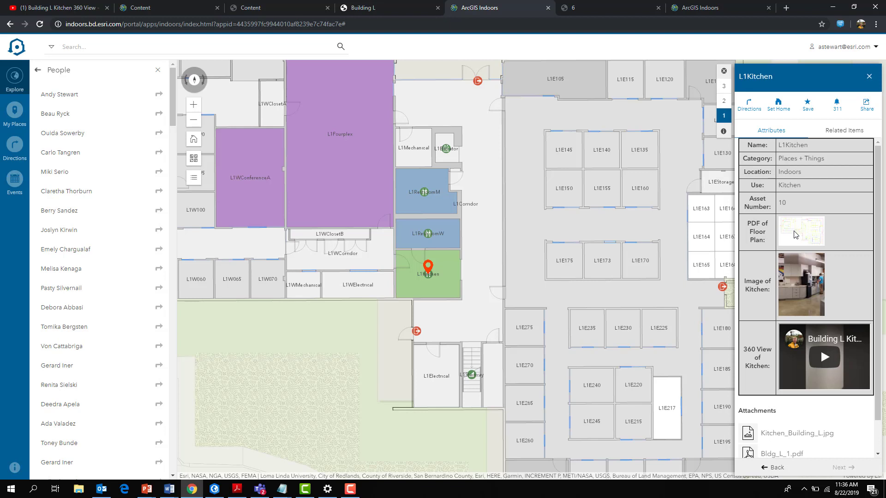
pyautogui.scroll(-1, 795, 234)
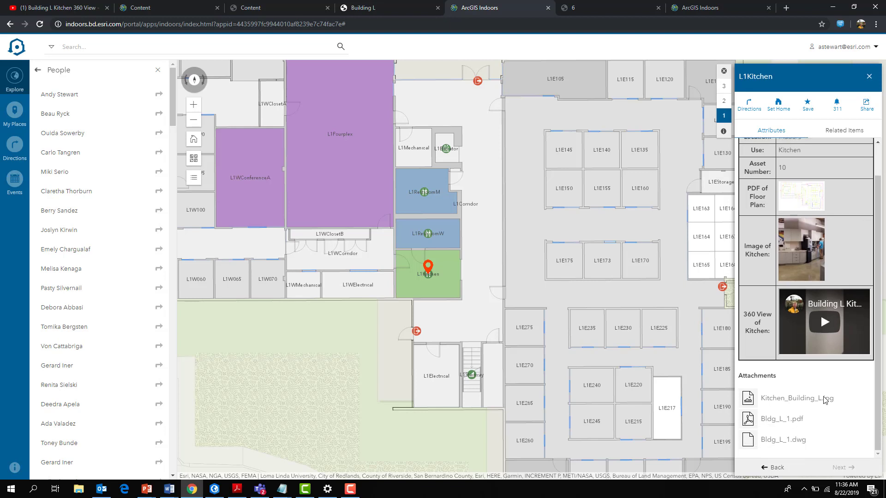
# Step: View the kitchen's Bldg_L_1.pdf floor plan attachment and return to the Indoors app
pyautogui.click(803, 421)
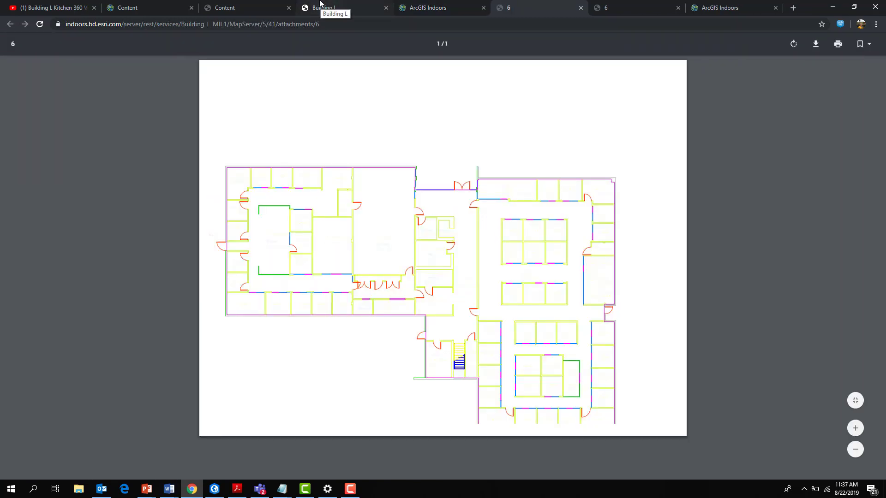
pyautogui.click(333, 5)
pyautogui.click(431, 6)
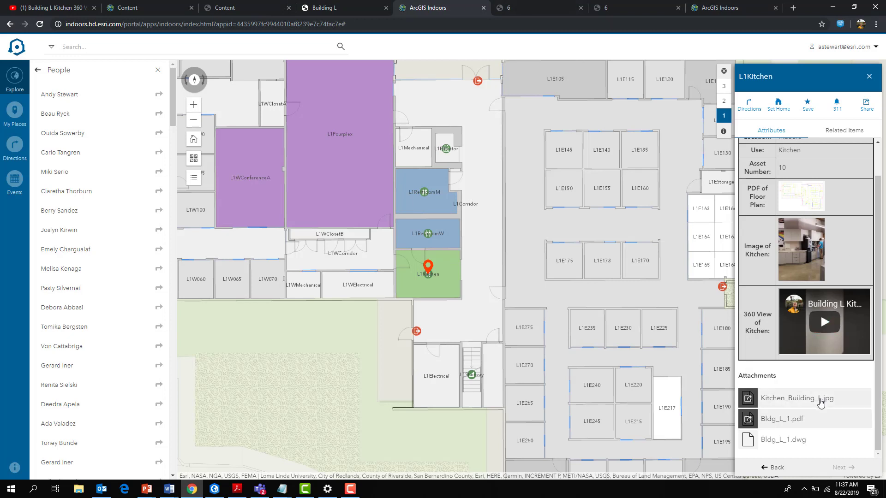
# Step: View the Kitchen_Building_L.jpg attachment, inspect the photo at full size, and return to the Indoors app
pyautogui.click(768, 398)
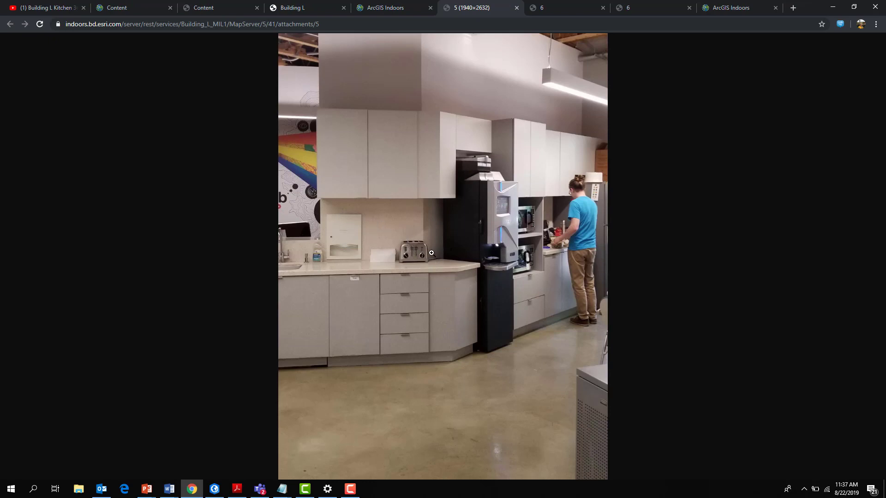
pyautogui.click(412, 251)
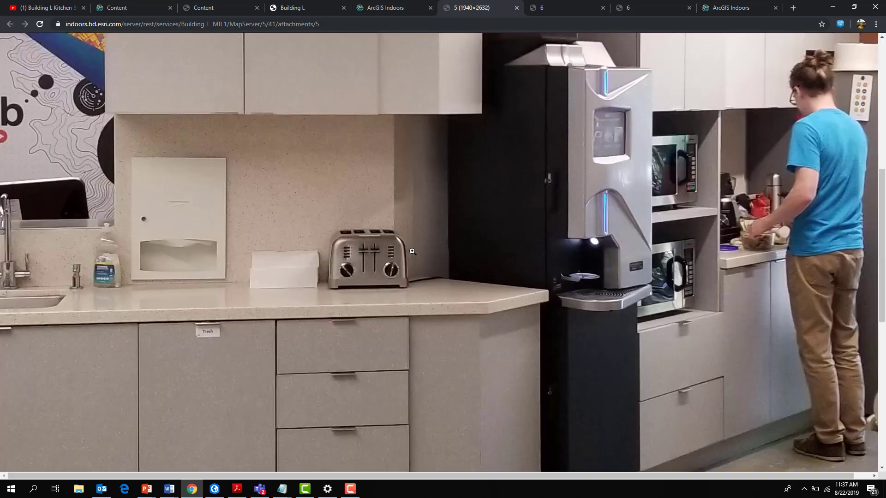
pyautogui.click(392, 255)
pyautogui.click(283, 5)
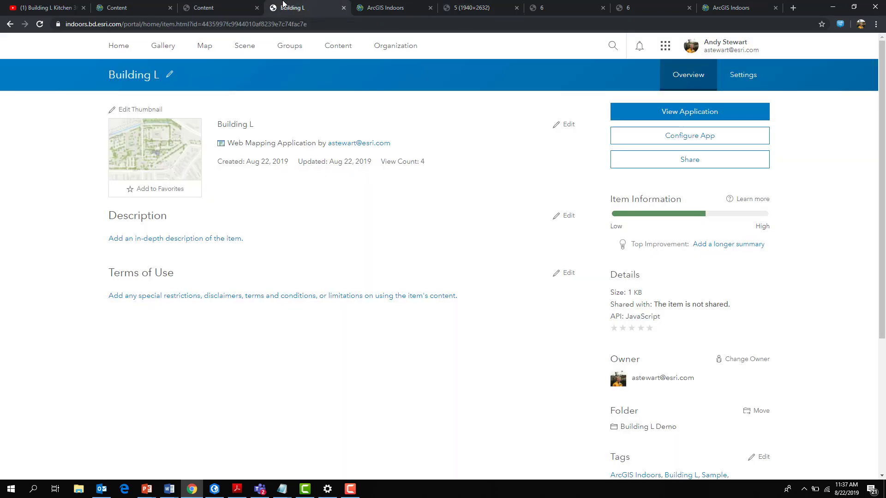
pyautogui.click(389, 6)
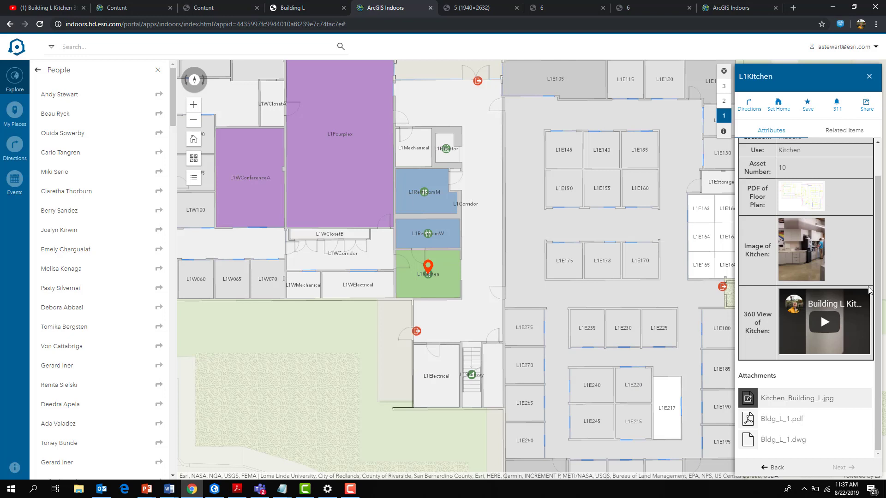
# Step: Play the kitchen's 360 view video, watch it full screen on YouTube, and return to the L1Kitchen details
pyautogui.click(833, 325)
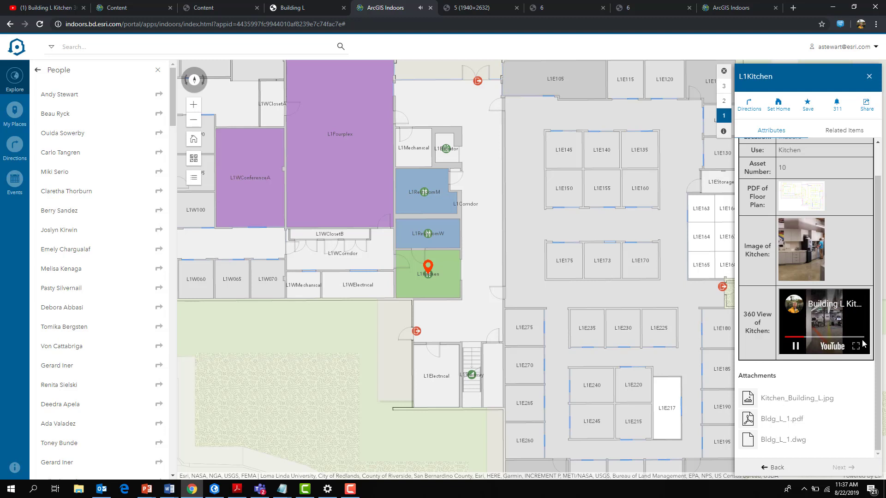
pyautogui.click(855, 347)
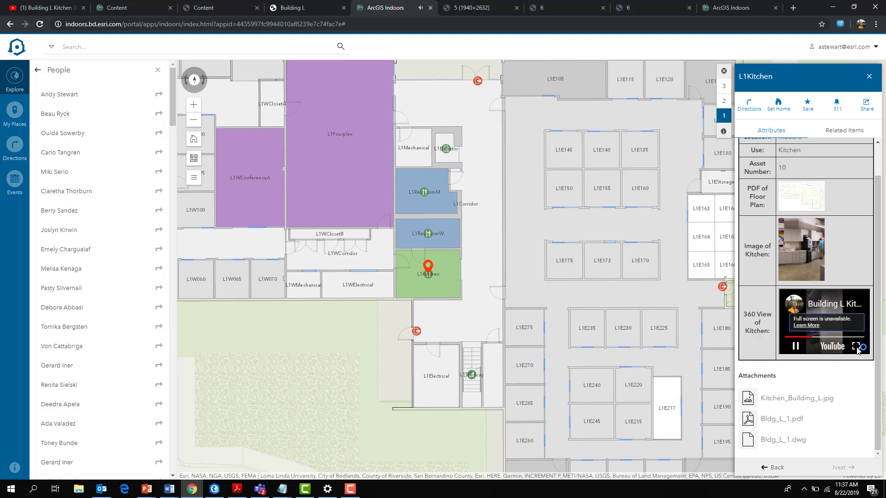
pyautogui.click(824, 306)
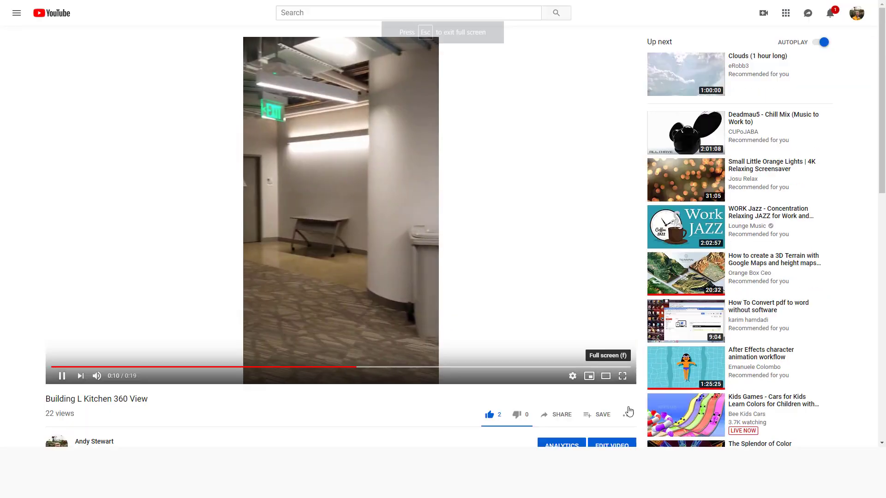
pyautogui.click(622, 409)
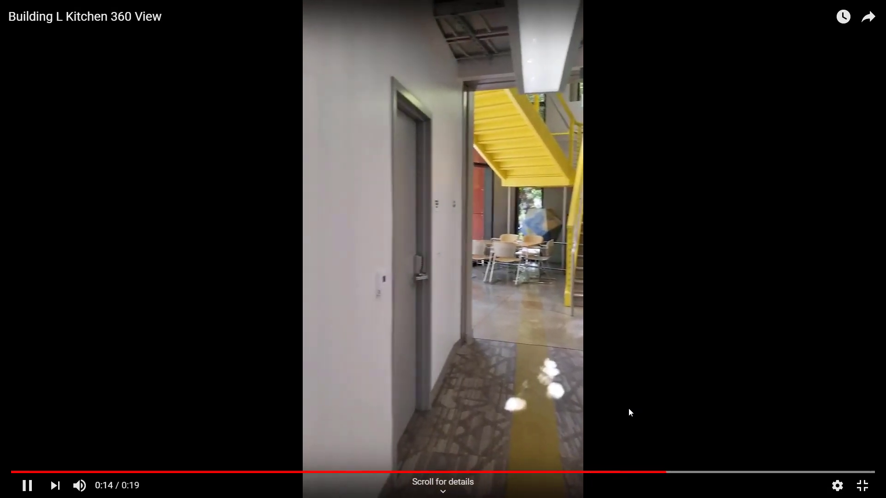
pyautogui.click(871, 491)
pyautogui.click(332, 5)
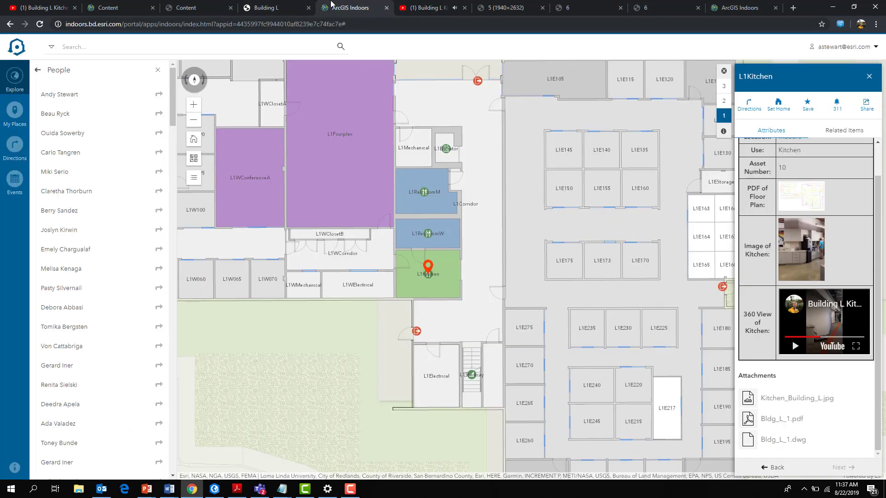
pyautogui.scroll(1, 816, 294)
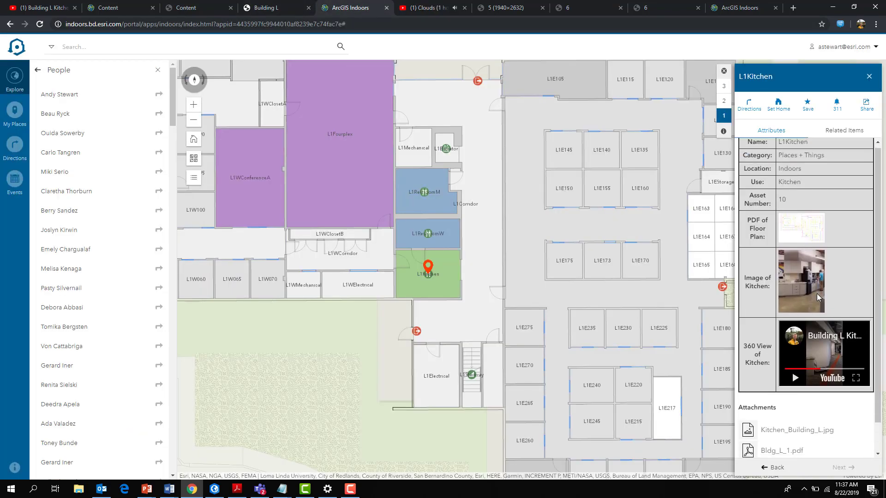